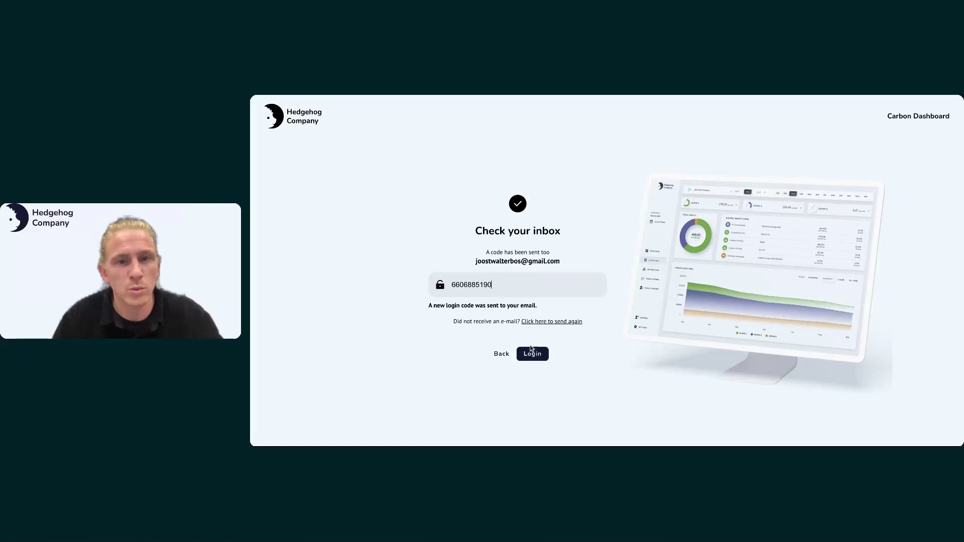
- Log in with the emailed login code and show the dashboard for September 2023
click(532, 354)
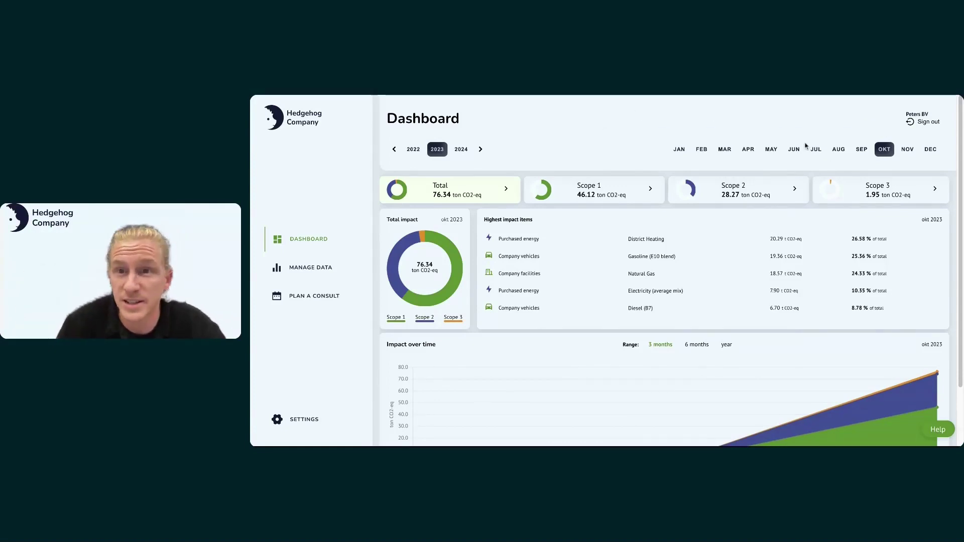
click(859, 149)
scroll(650, 212, down, 2)
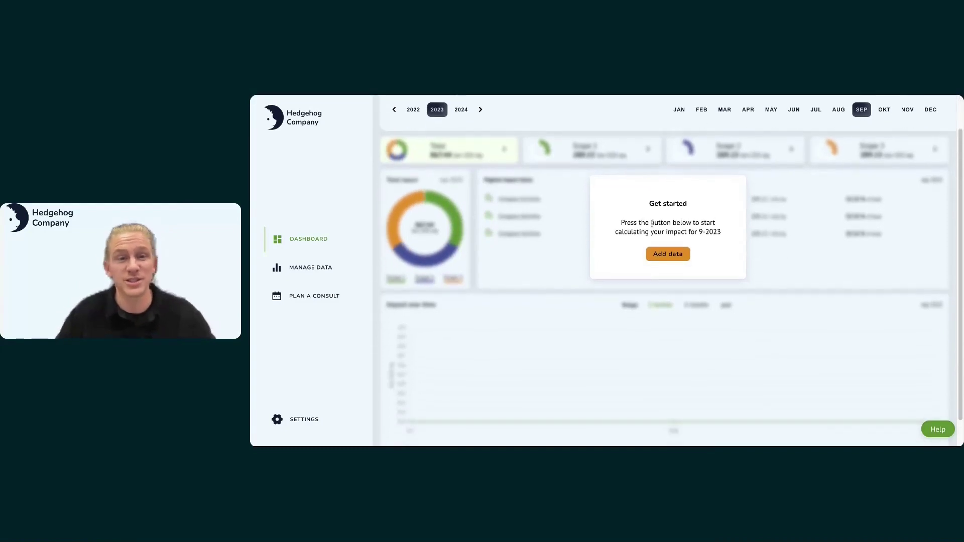
- View the Manage data page and the account information settings, and return to the dashboard
click(321, 272)
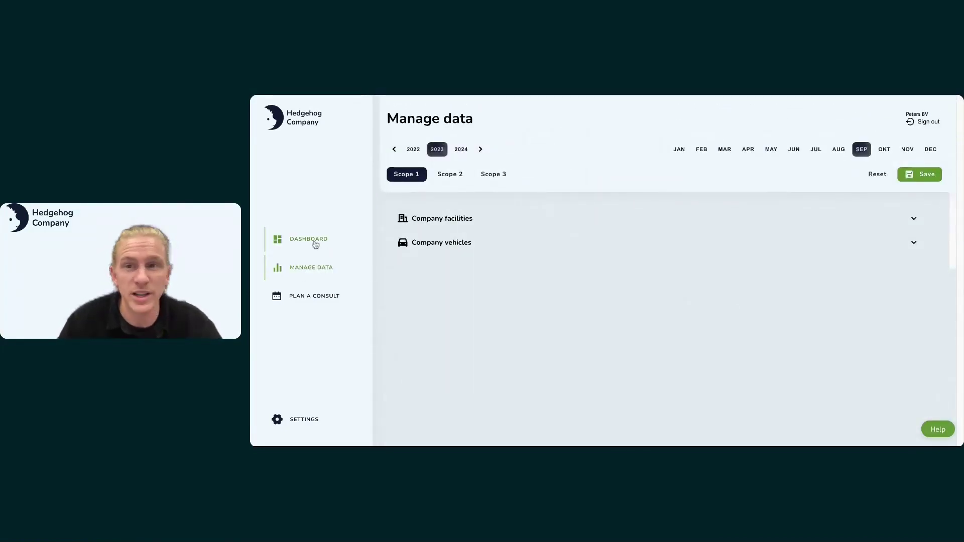
click(316, 243)
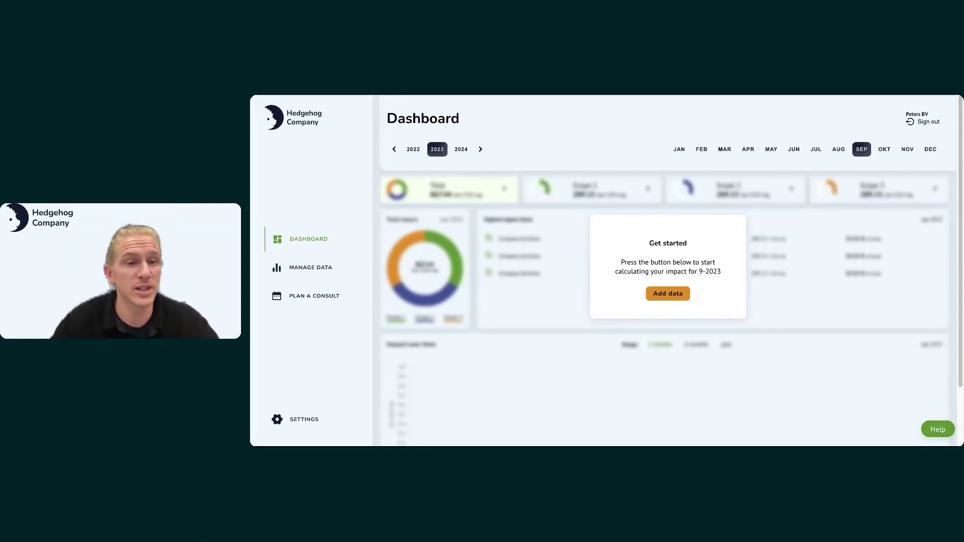
click(301, 420)
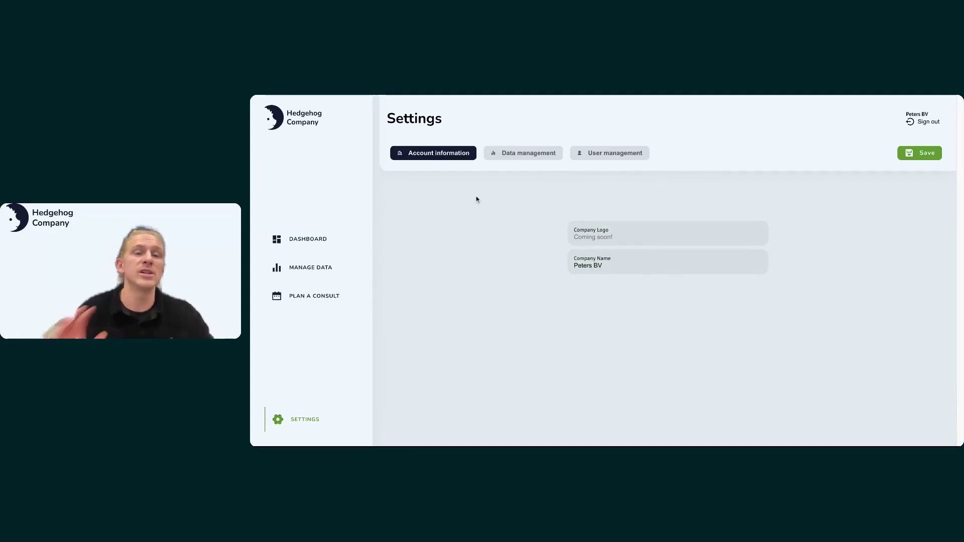
click(311, 243)
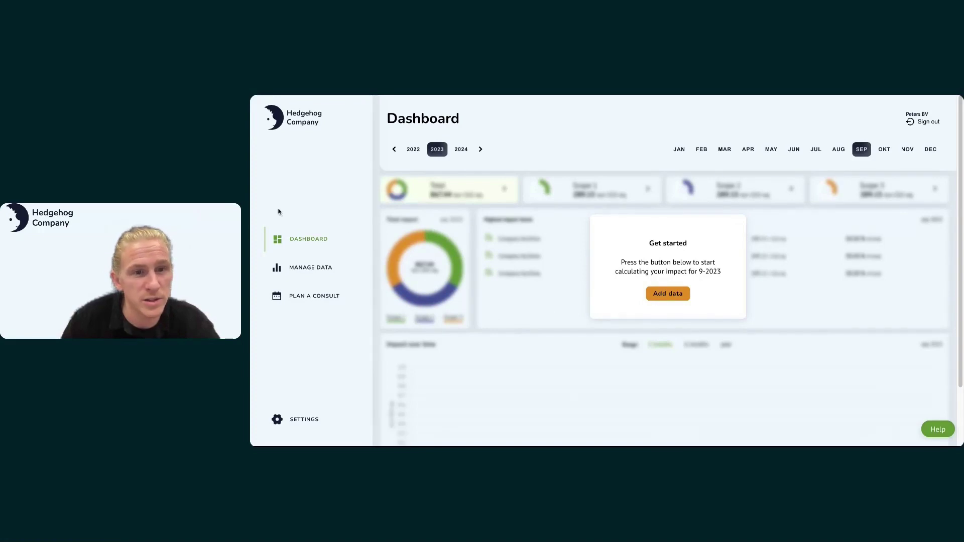
- Open the data management settings and examine the input interval and emission database options
click(307, 426)
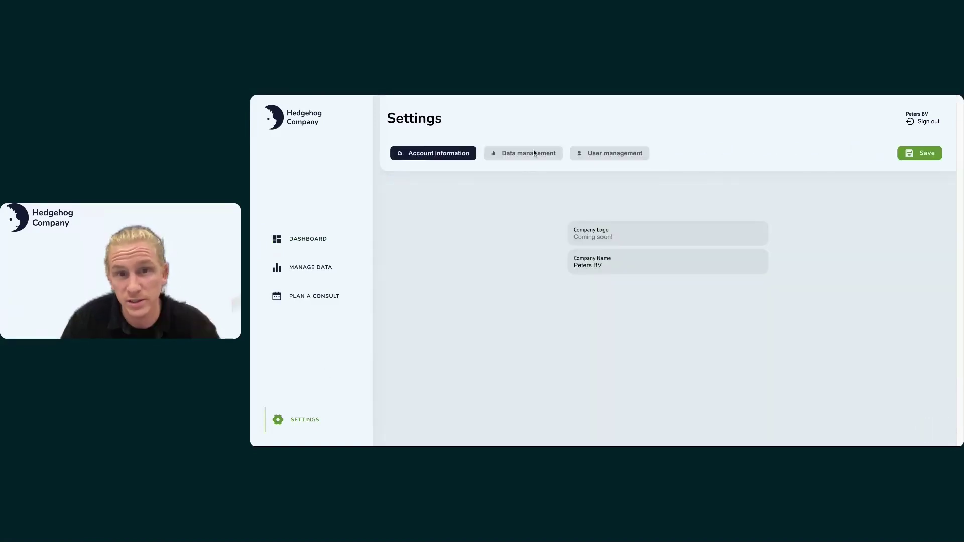
click(534, 153)
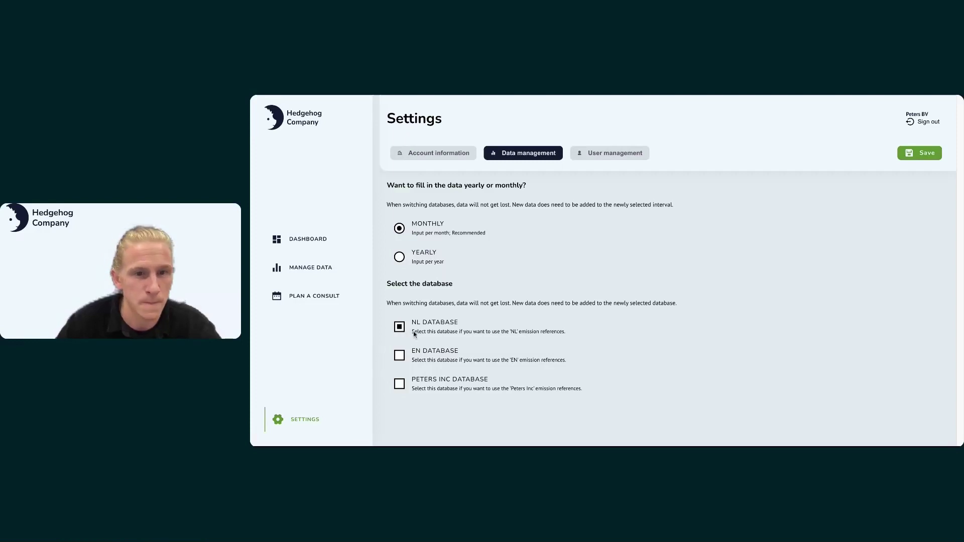
double_click(440, 285)
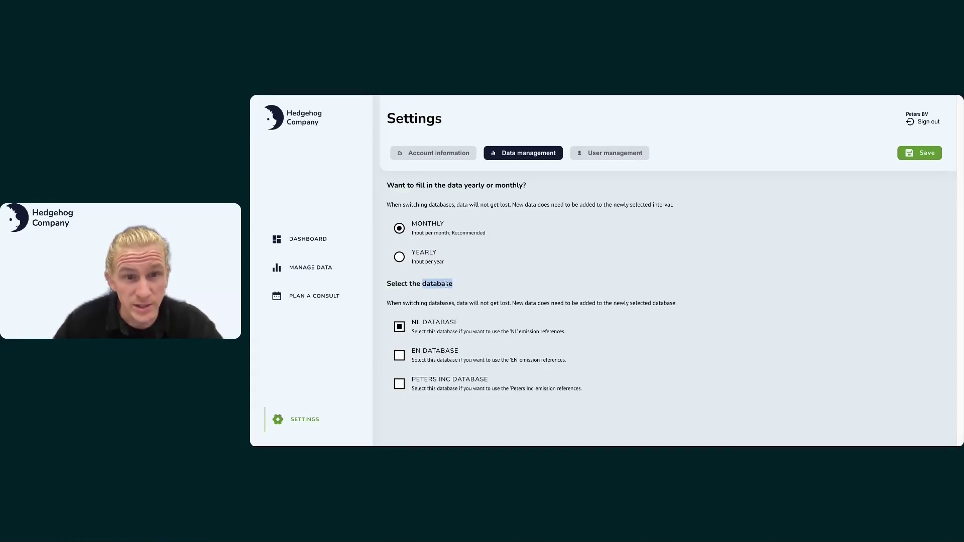
click(507, 290)
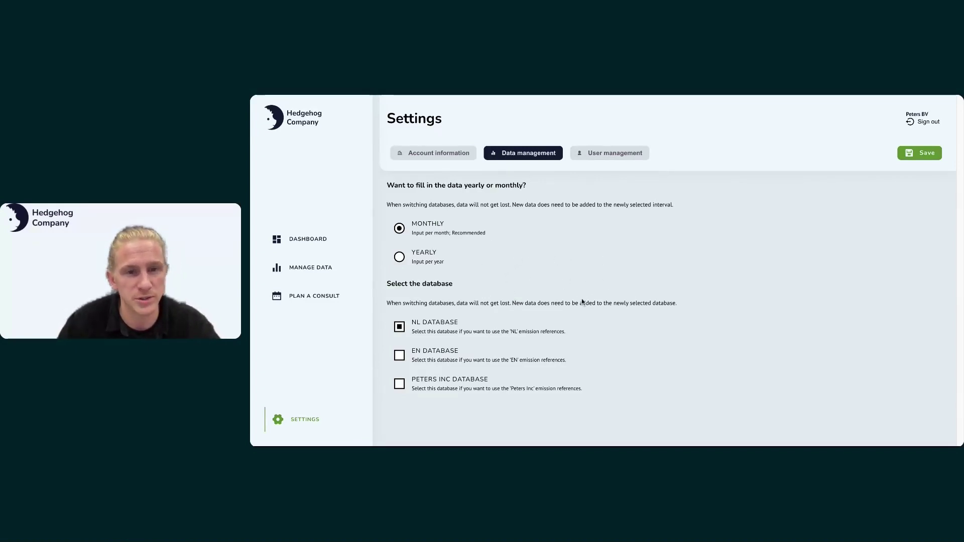
- Open the September 2023 data entry for Scope 1 and expand the Company facilities and Company vehicles categories
click(305, 268)
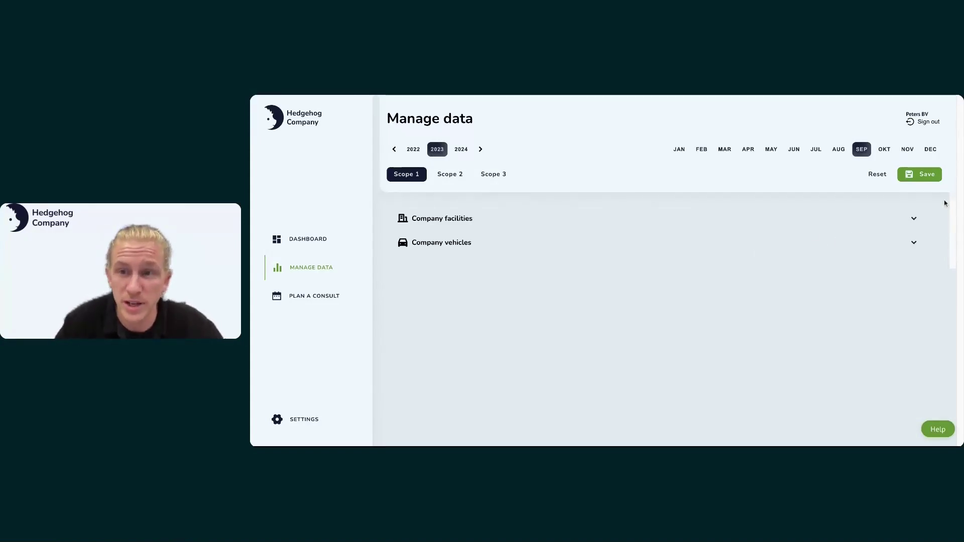
click(913, 221)
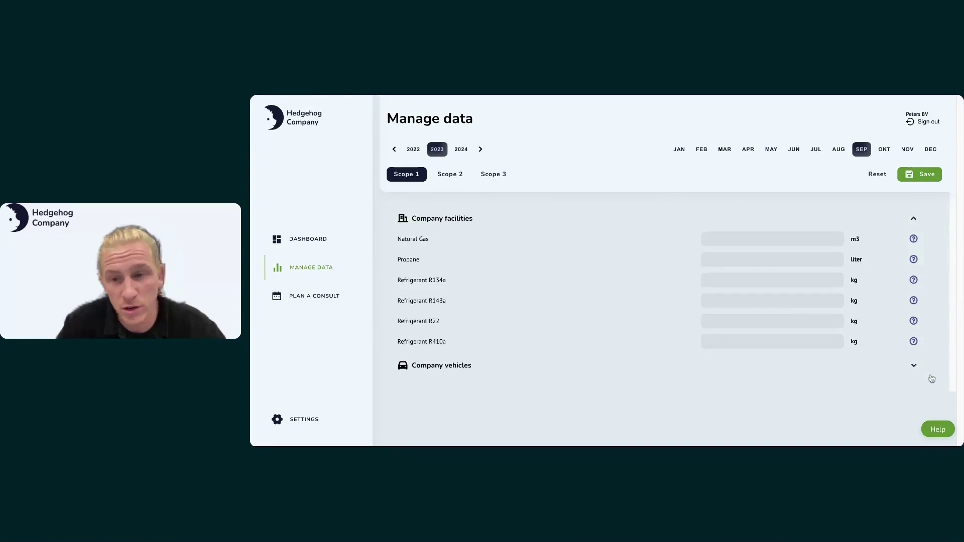
click(913, 366)
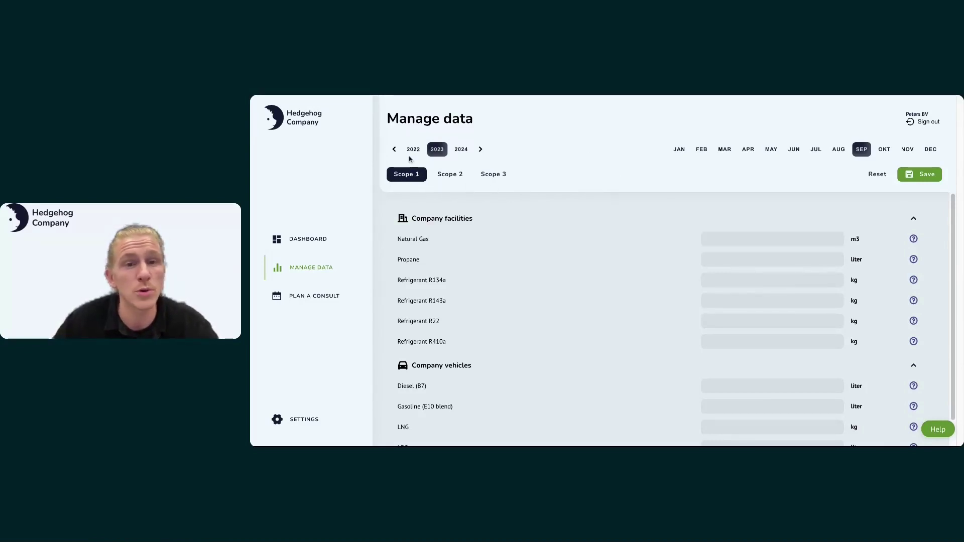
click(469, 219)
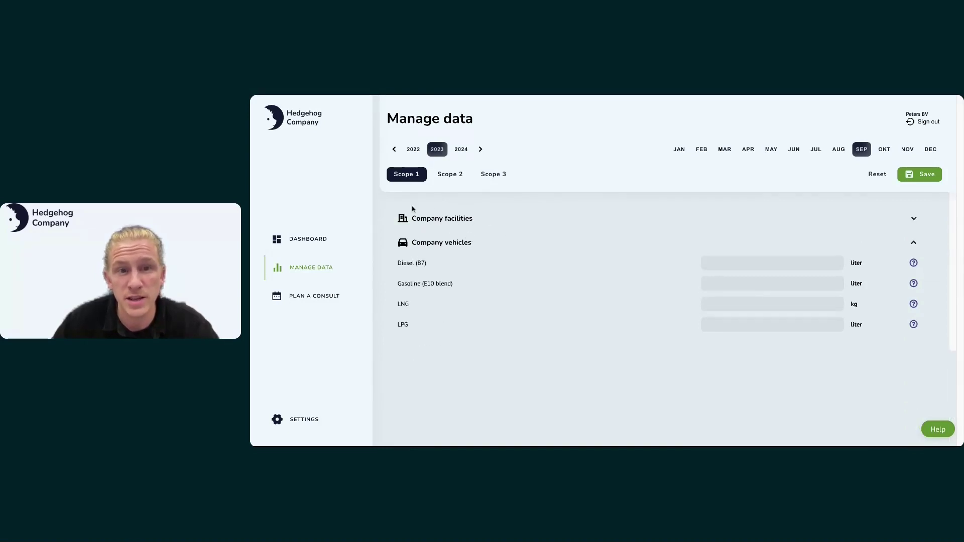
click(439, 224)
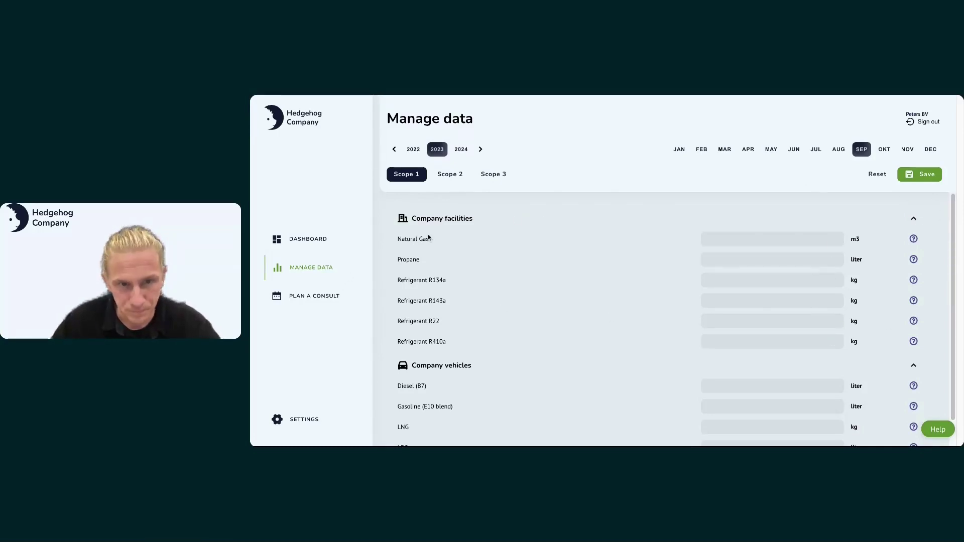
- Enter 100 m3 as the natural gas consumption of the company facilities
double_click(855, 240)
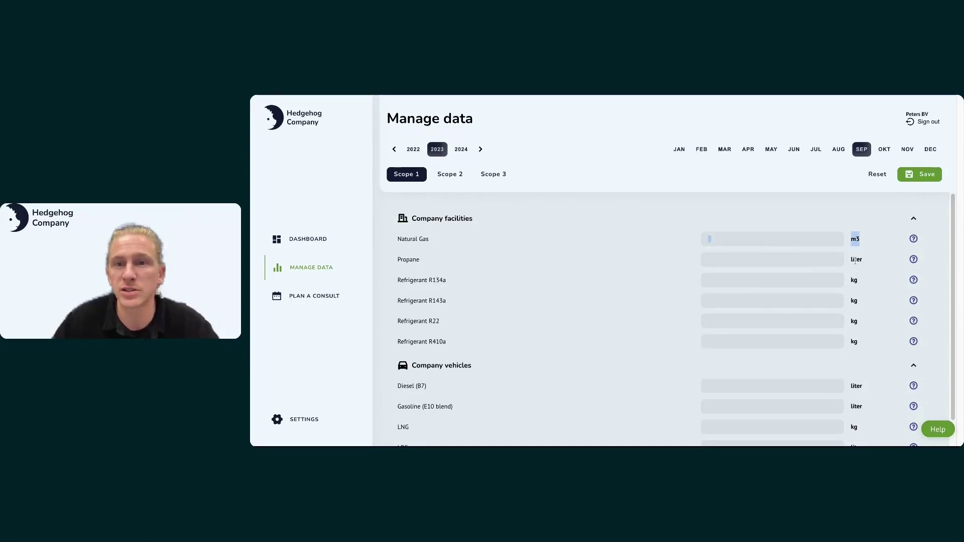
click(856, 261)
click(745, 240)
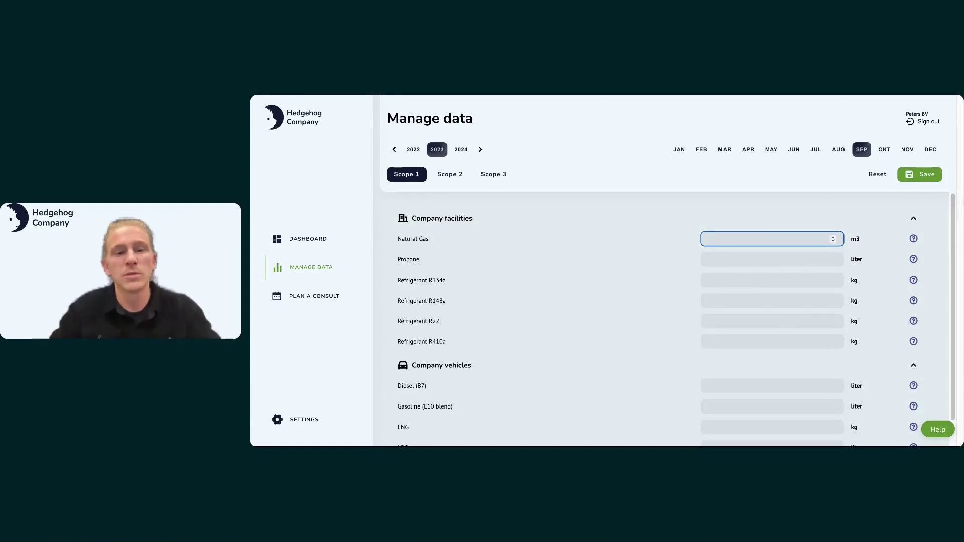
text(100)
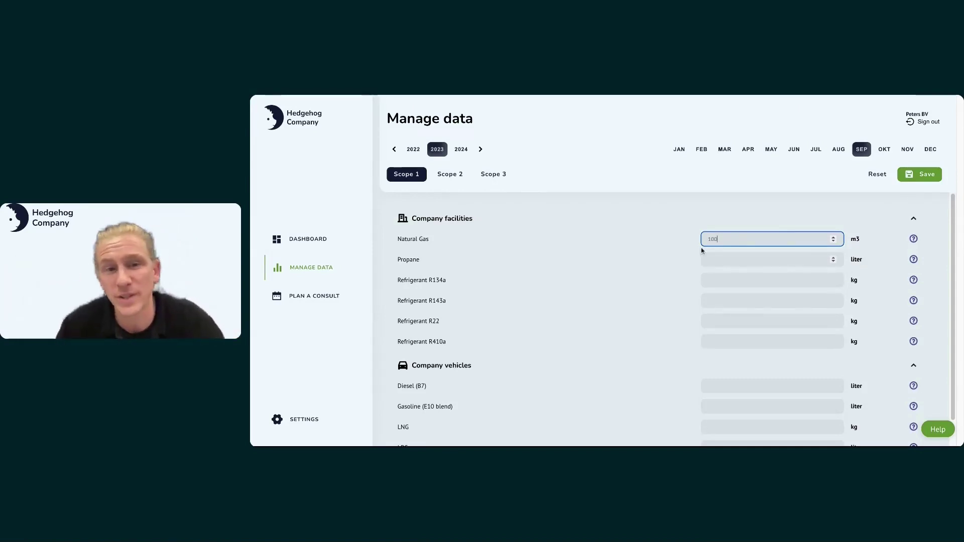
- Clear the natural gas consumption value from the company facilities
click(858, 260)
double_click(858, 260)
double_click(750, 237)
key(BackSpace)
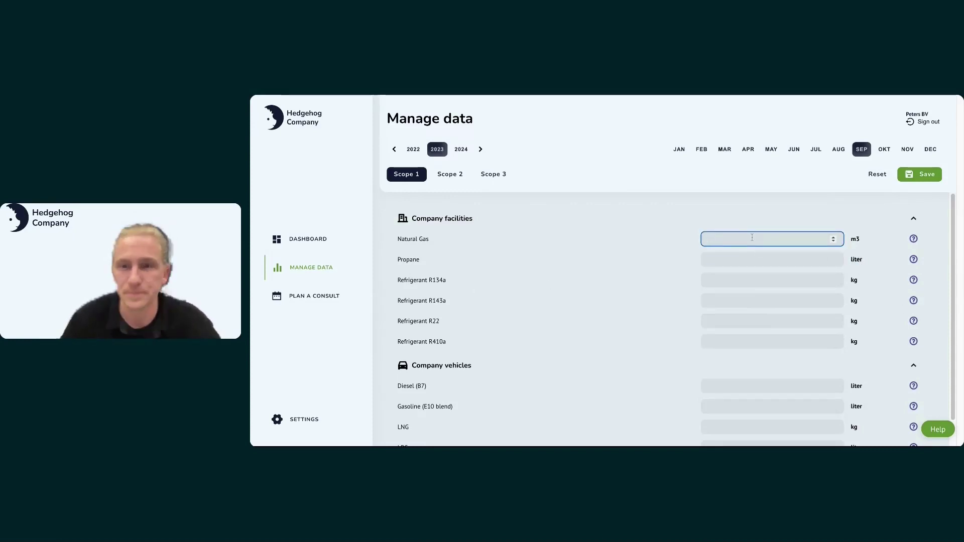
click(764, 255)
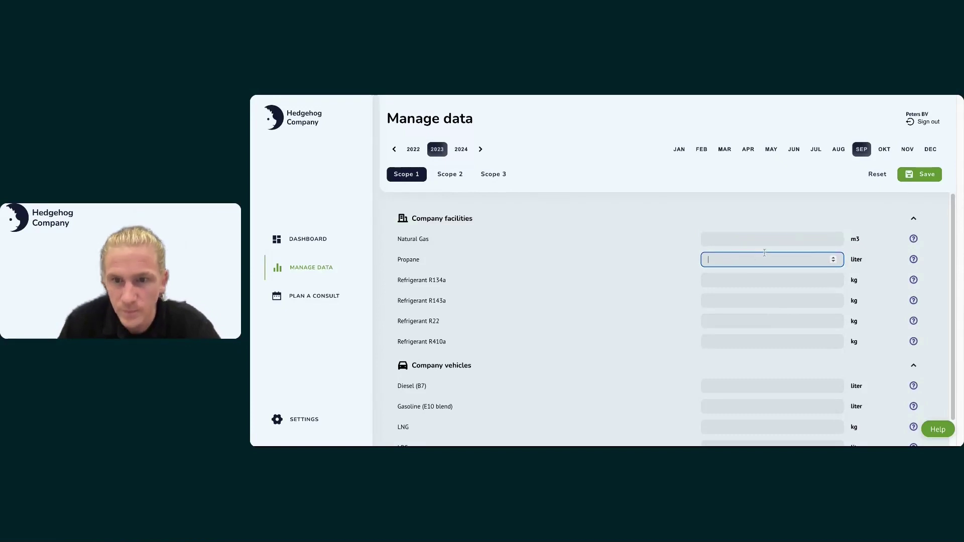
- Read the help texts for Natural Gas and Refrigerant R134a, and close both explanations
click(914, 240)
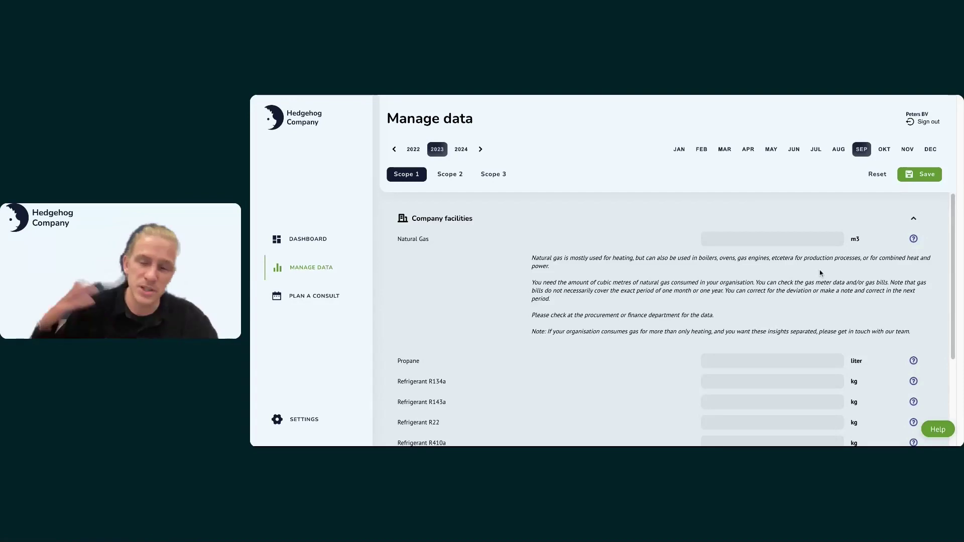
scroll(804, 343, down, 1)
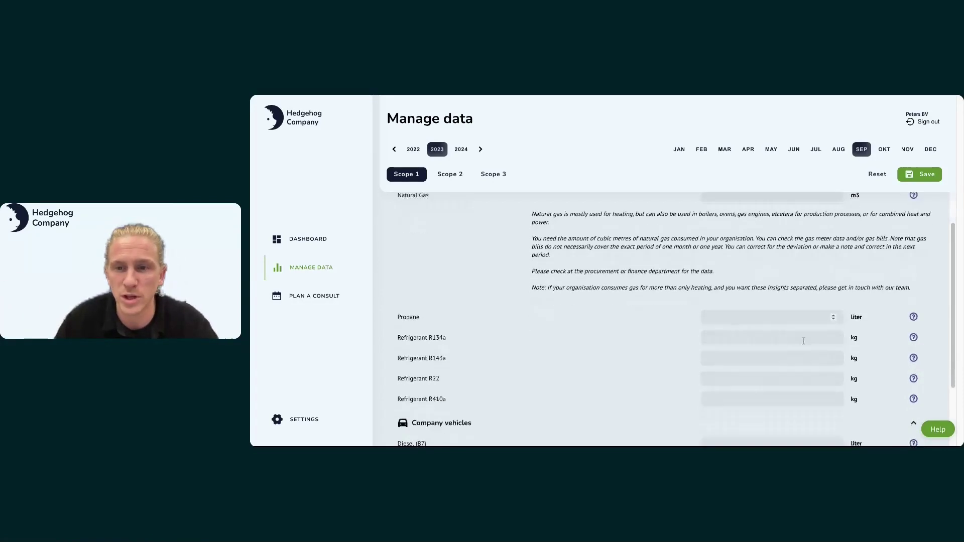
click(913, 328)
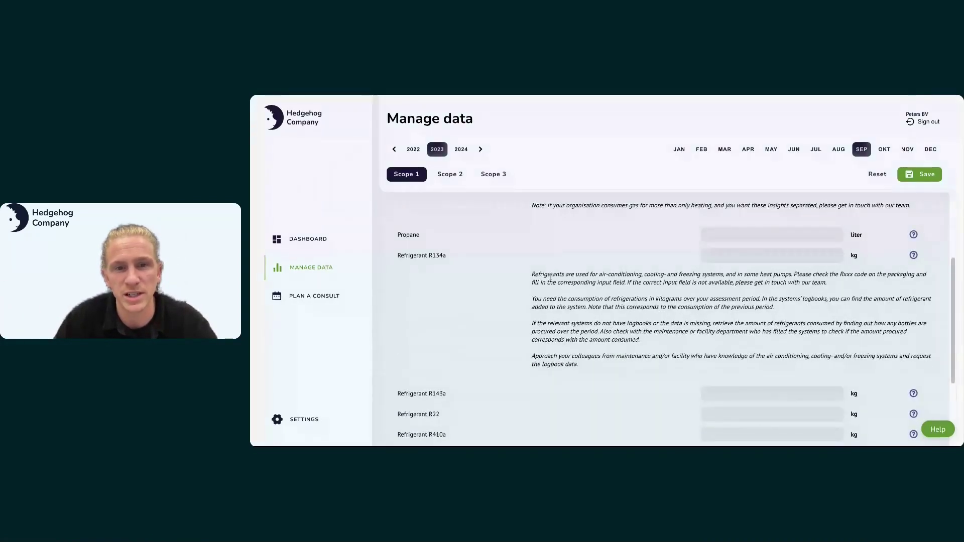
drag(532, 274, 846, 290)
click(913, 255)
scroll(891, 275, up, 3)
click(913, 239)
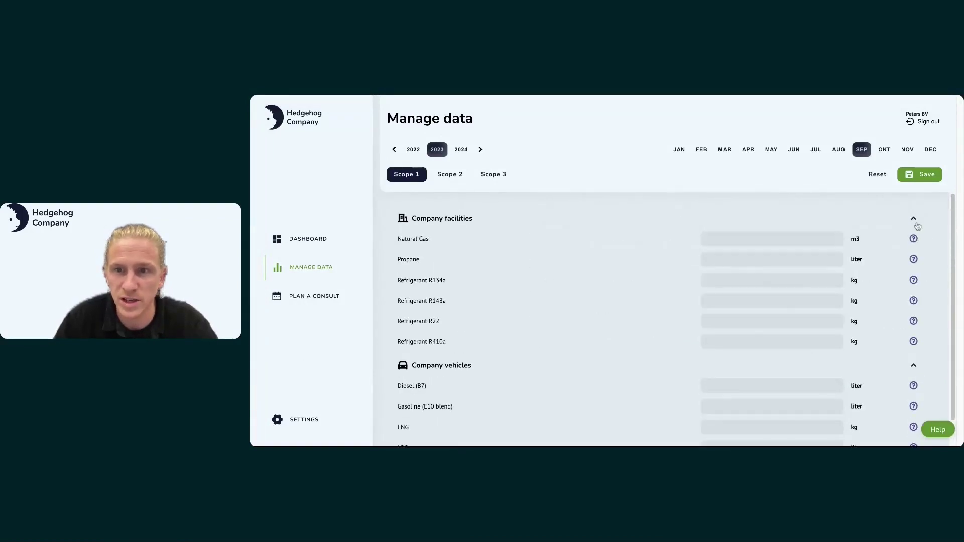
- Collapse and re-expand the Company facilities and Company vehicles categories
click(913, 218)
click(912, 243)
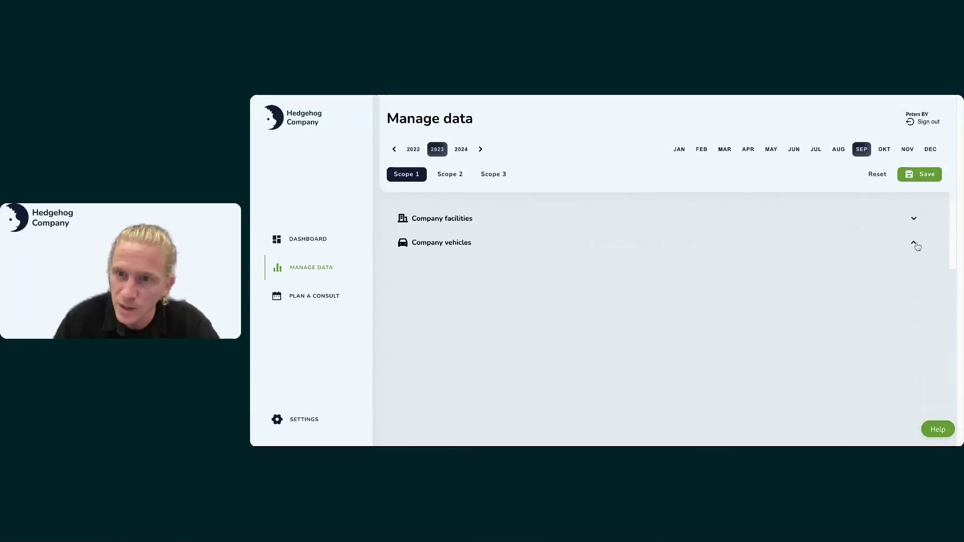
click(497, 221)
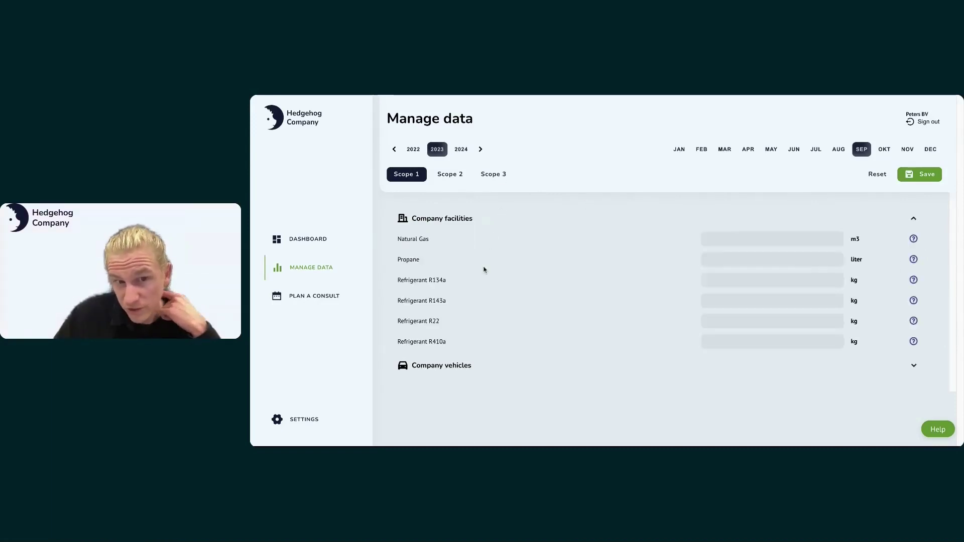
click(476, 367)
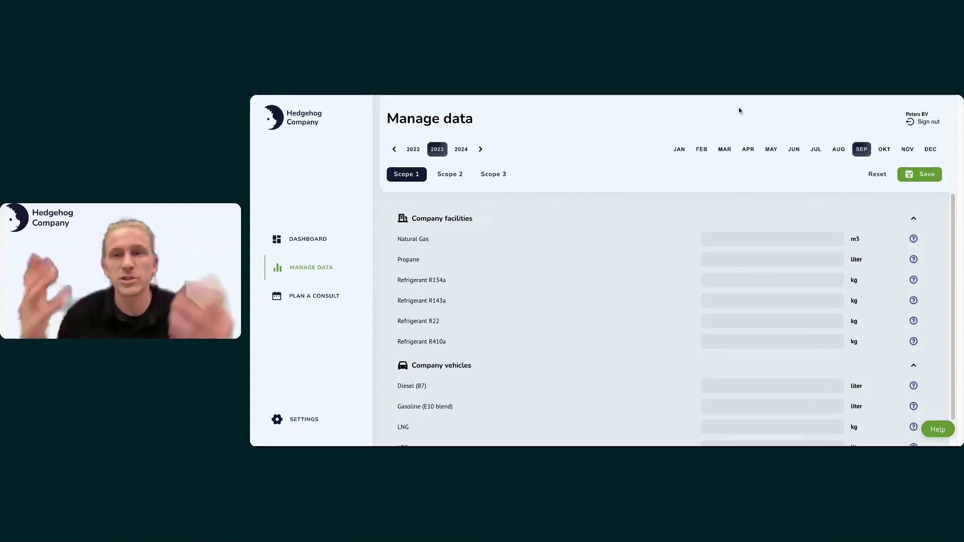
- Switch the Scope 1 data to October 2023 and examine the entered facility and vehicle consumption
click(883, 149)
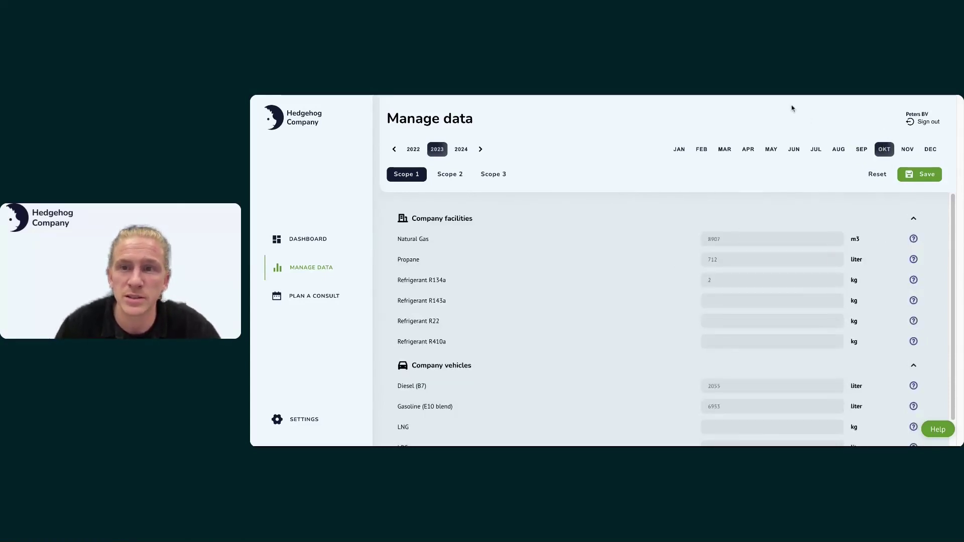
click(732, 242)
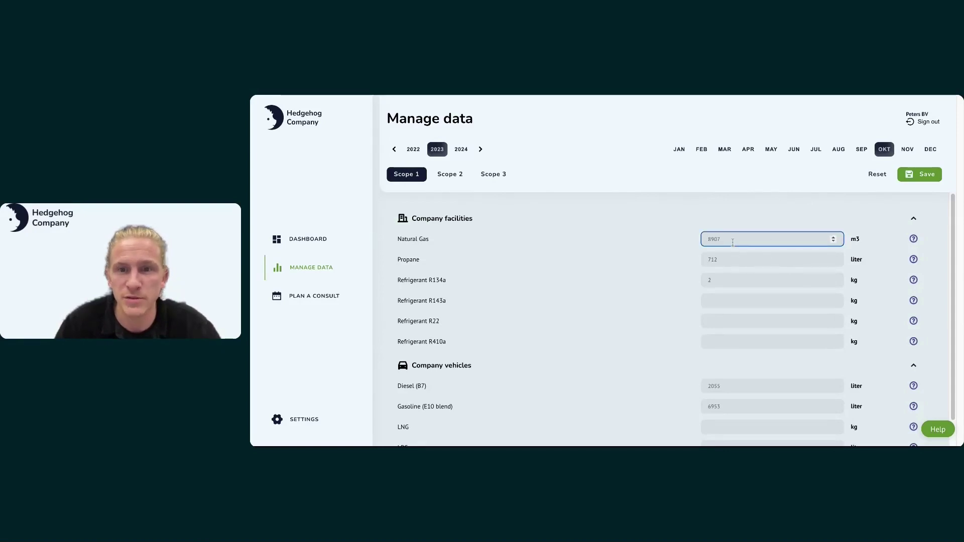
click(733, 260)
click(736, 280)
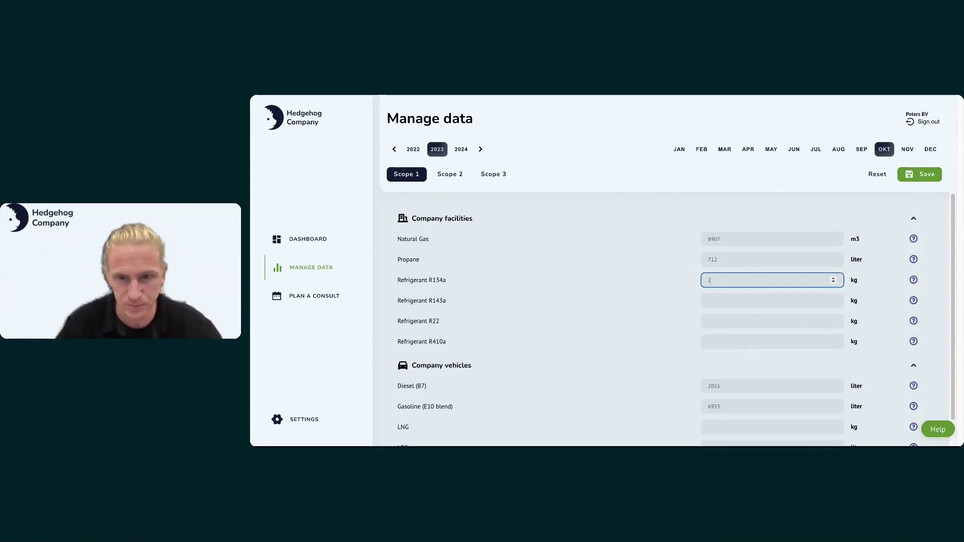
click(570, 184)
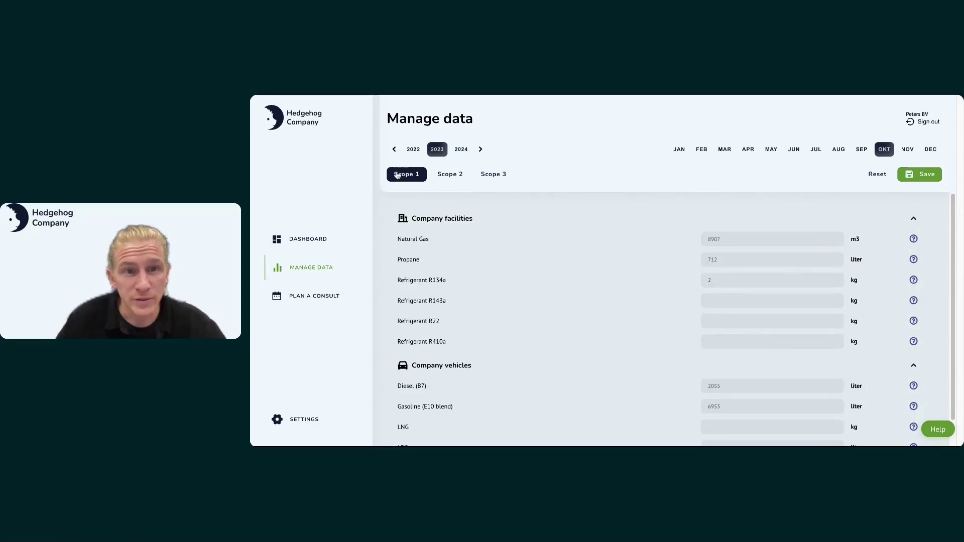
scroll(779, 320, down, 1)
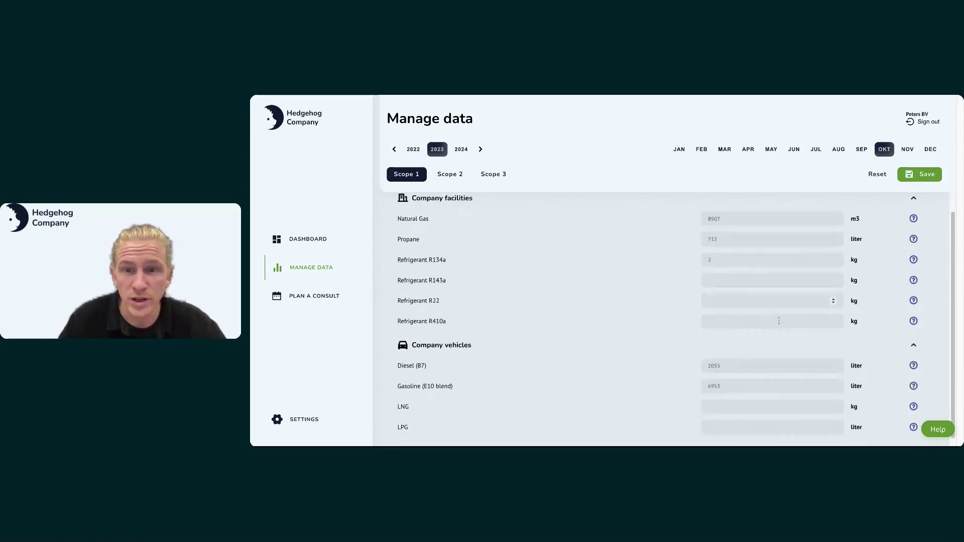
click(760, 380)
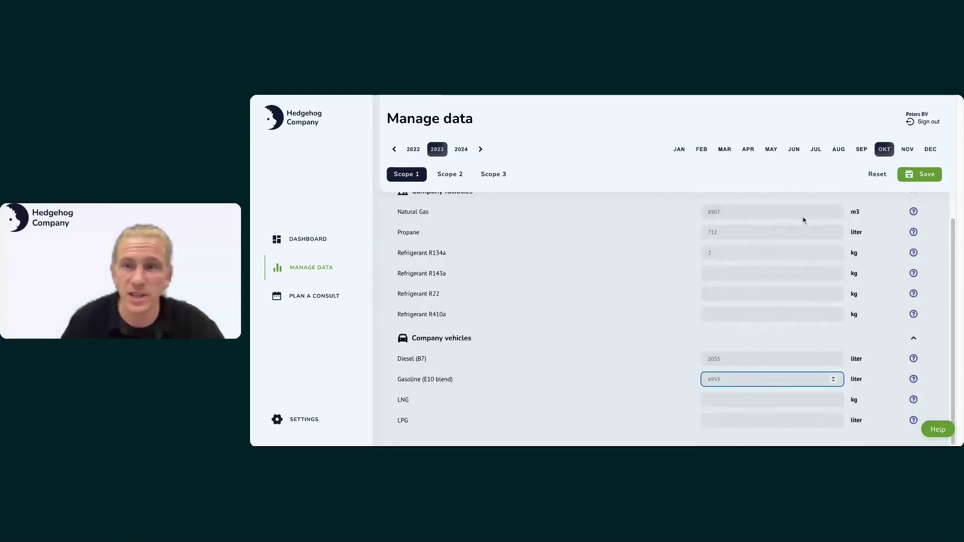
click(622, 306)
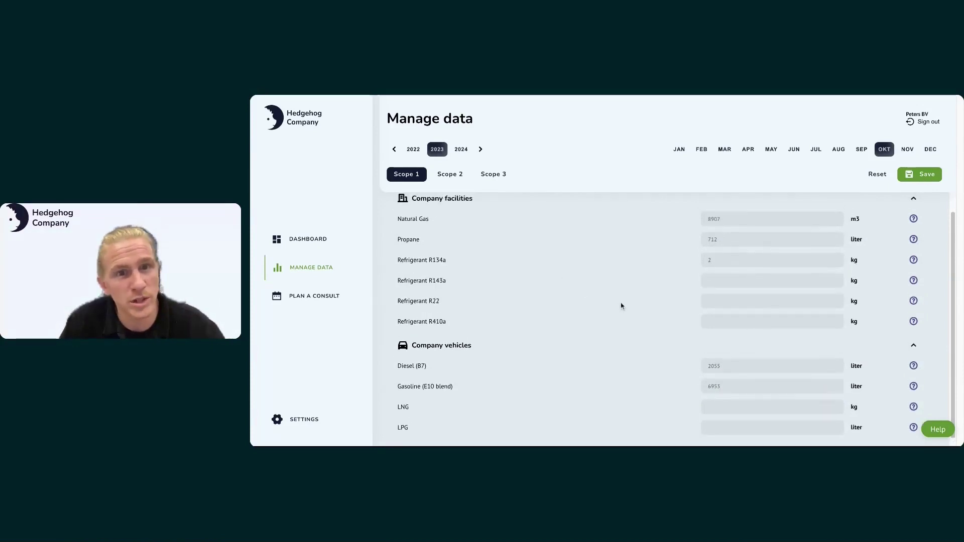
- Show the Scope 2 purchased energy data for October 2023
click(454, 174)
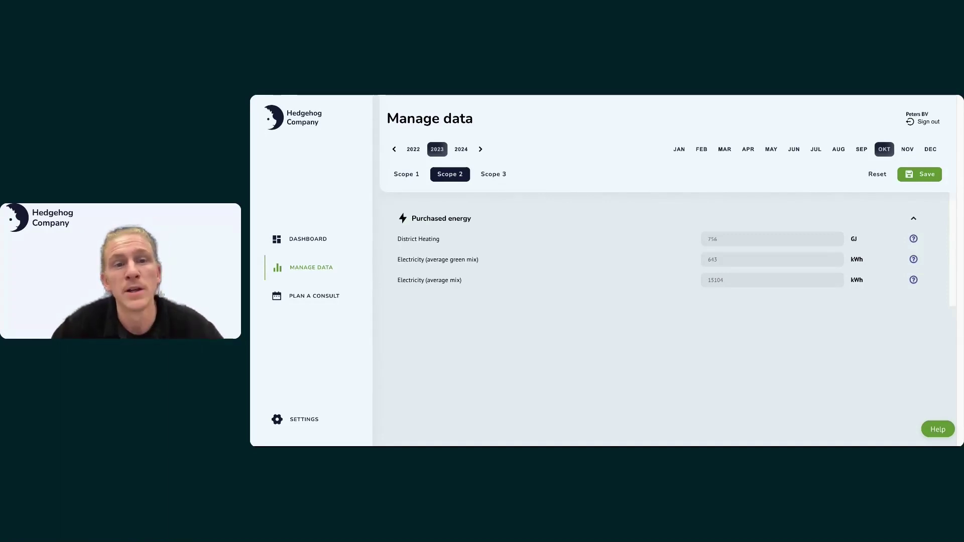
- Examine the October 2023 purchased energy entries for District Heating, Electricity (average green mix) and Electricity (average mix)
click(767, 239)
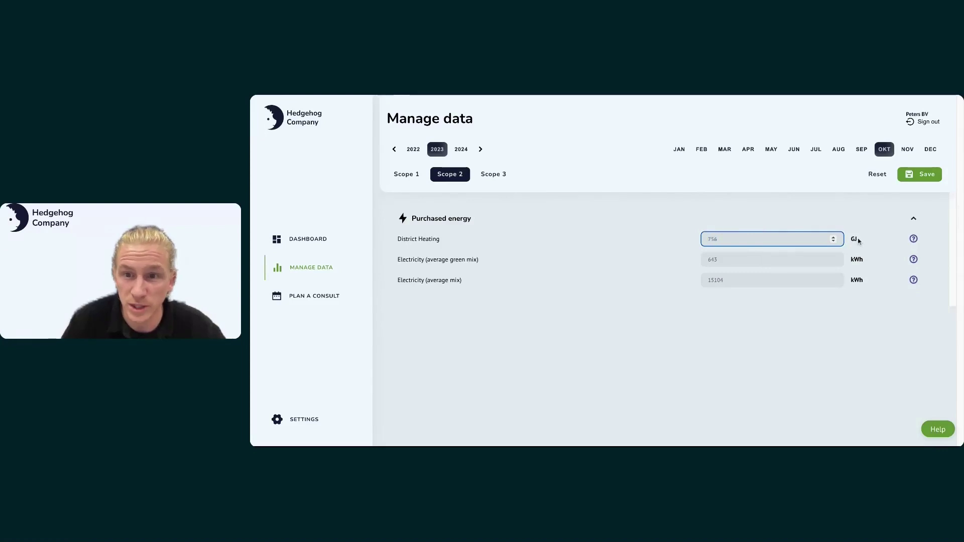
click(783, 319)
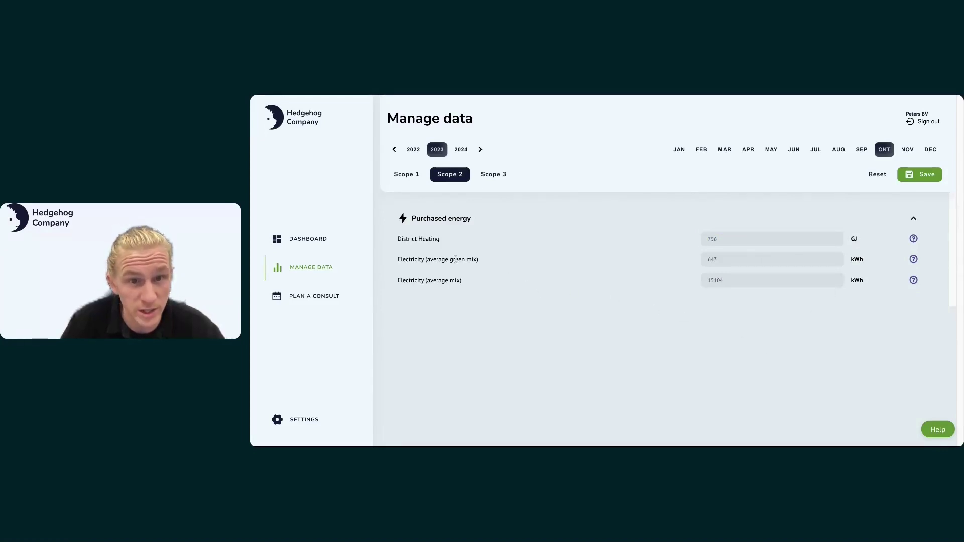
click(778, 260)
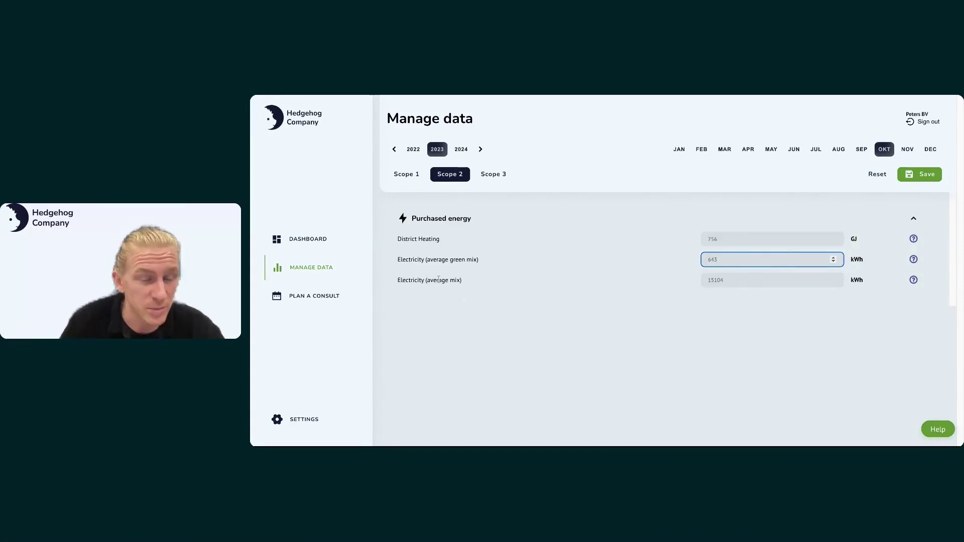
click(790, 281)
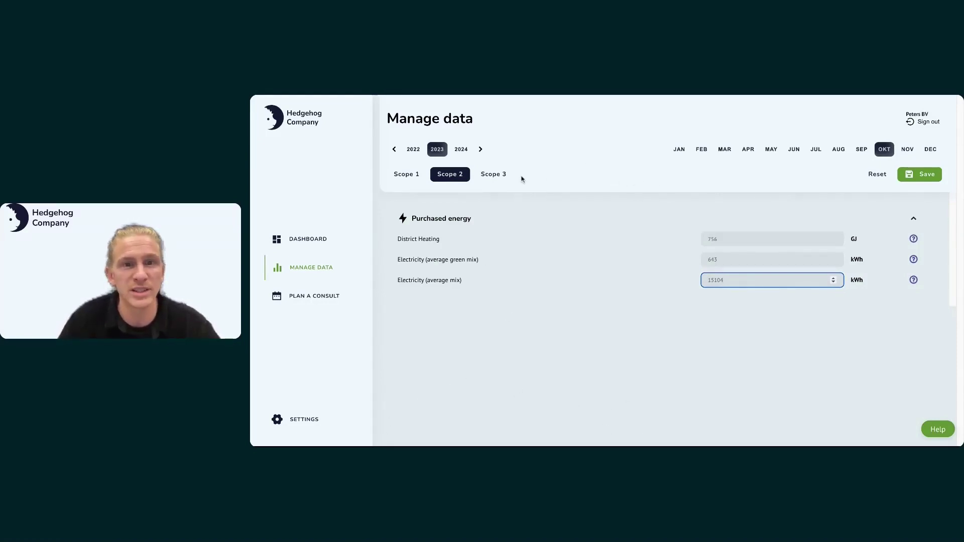
- Show the Scope 3 data for October 2023 and collapse the Business travel and Employee commuting categories
click(492, 176)
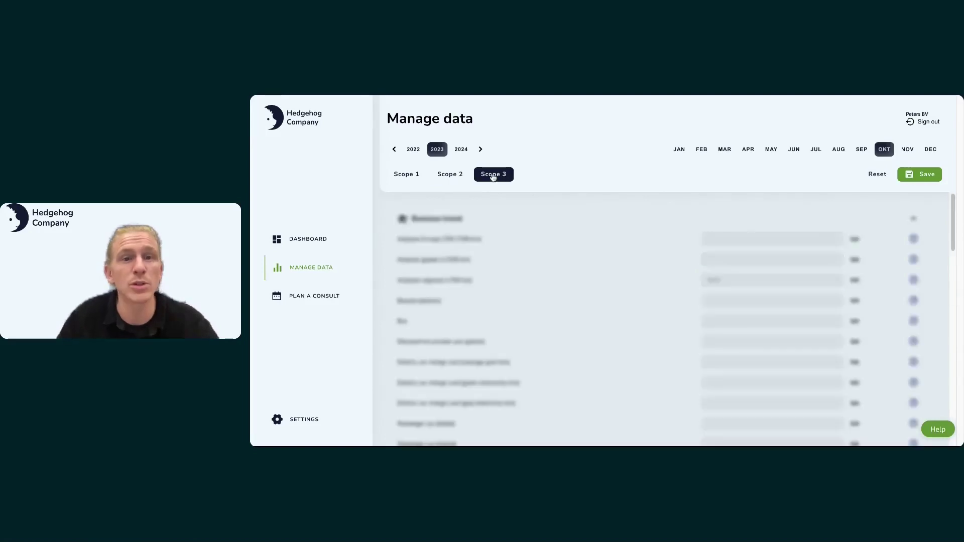
click(918, 223)
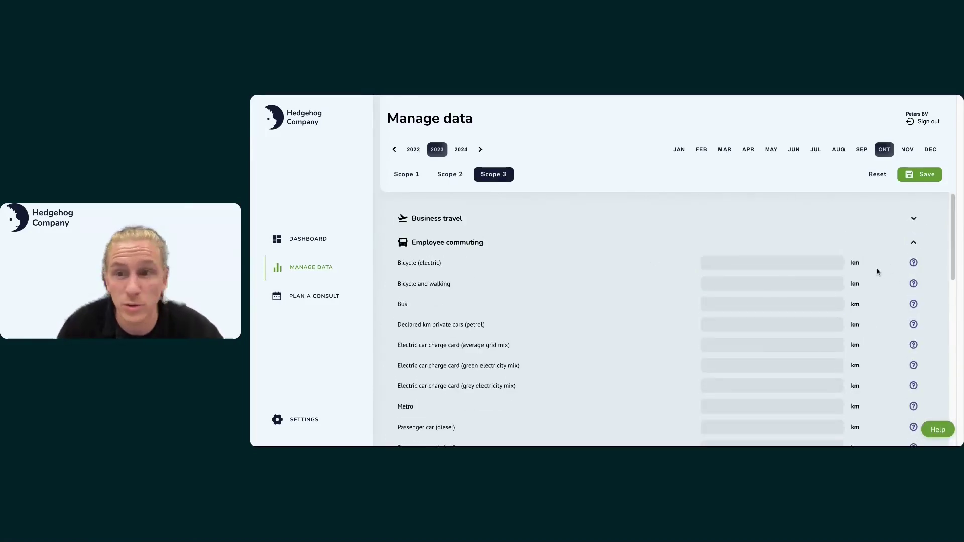
click(913, 244)
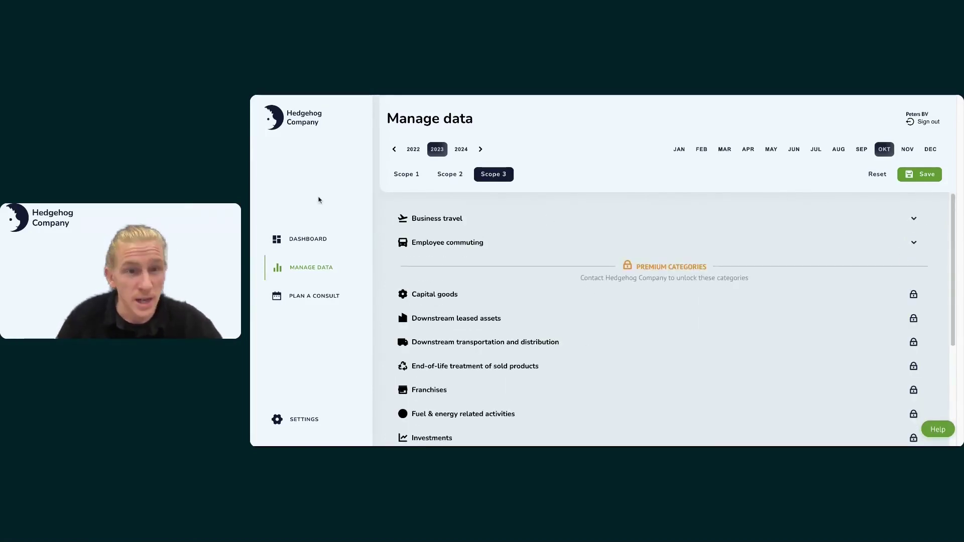
- Expand the Business travel category and examine the Airplane regional (<700 km) entry
click(445, 221)
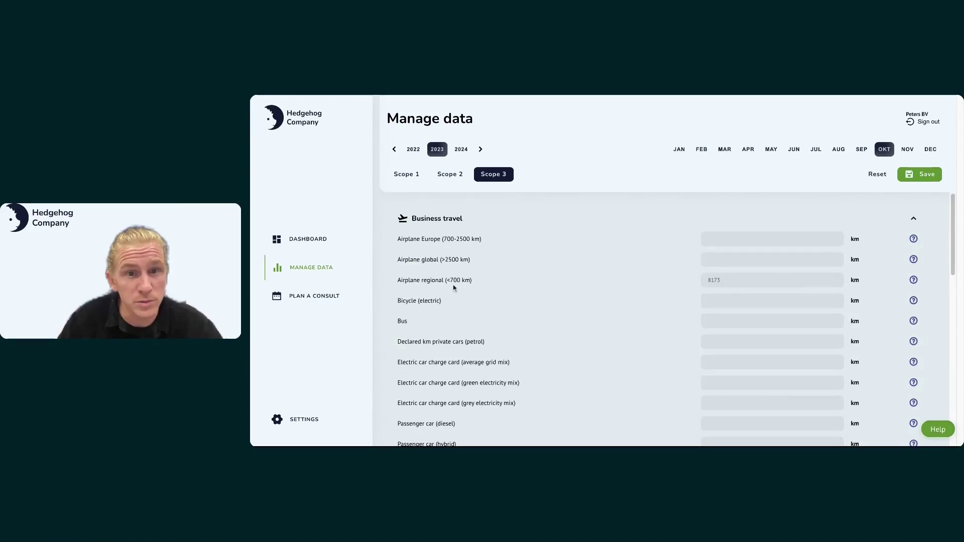
drag(398, 280, 472, 281)
click(473, 276)
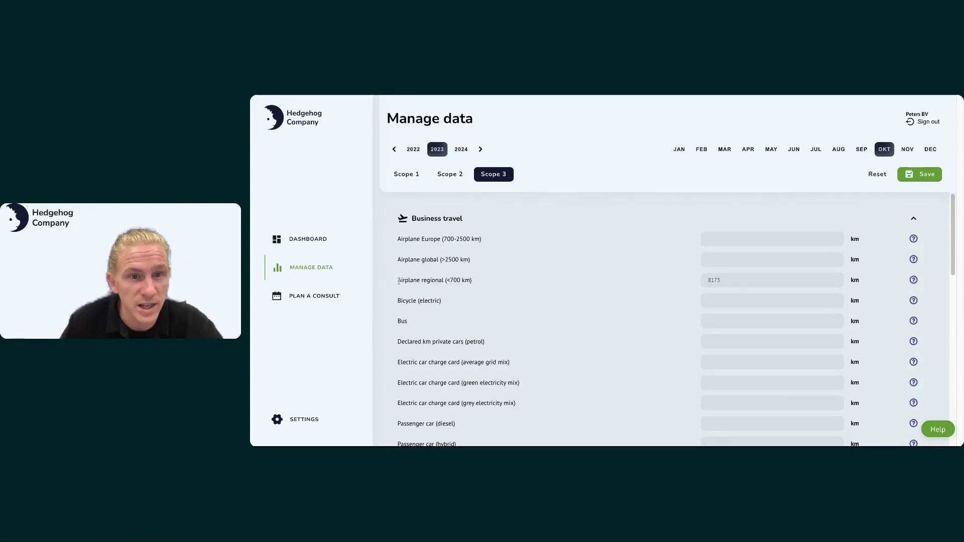
drag(399, 280, 472, 280)
click(503, 281)
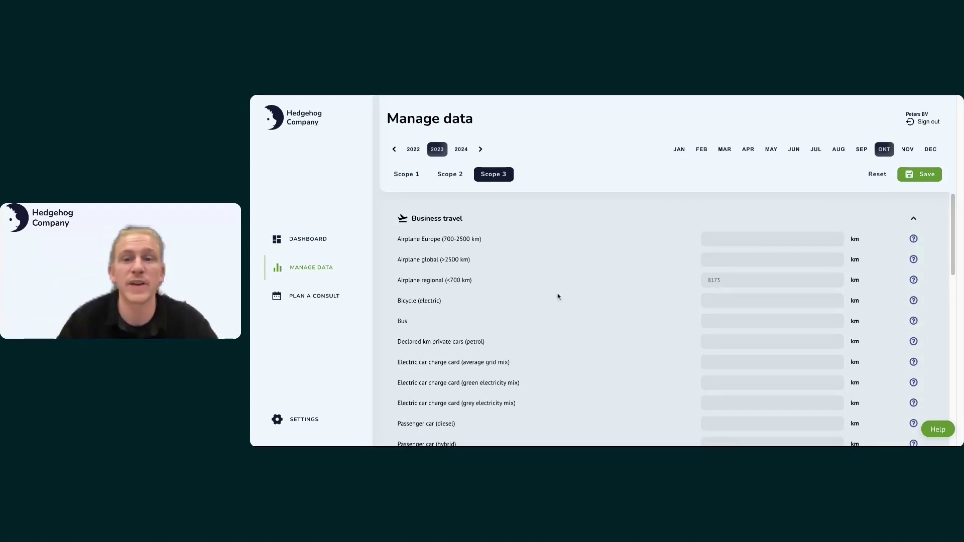
- Close Business travel, review the transport options under Employee commuting, and collapse that category again
click(913, 221)
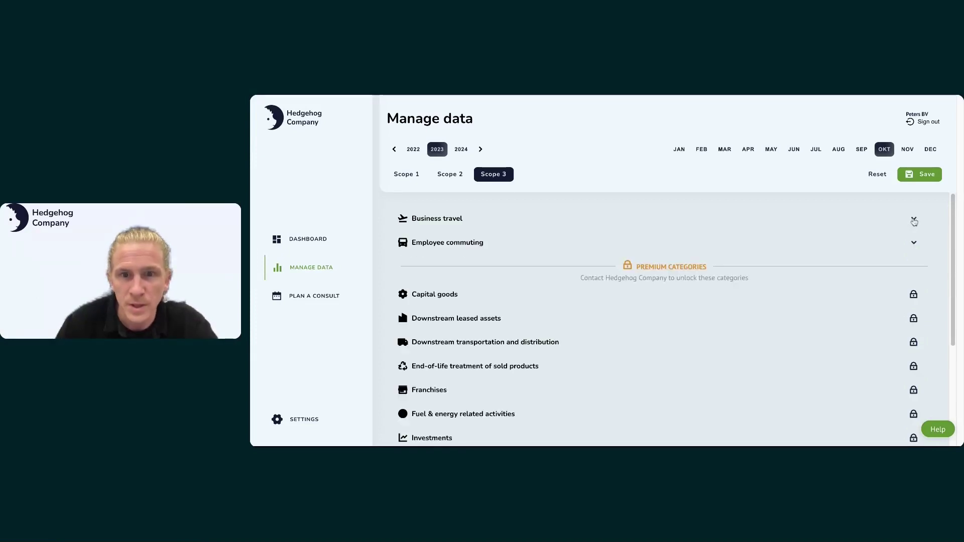
click(914, 242)
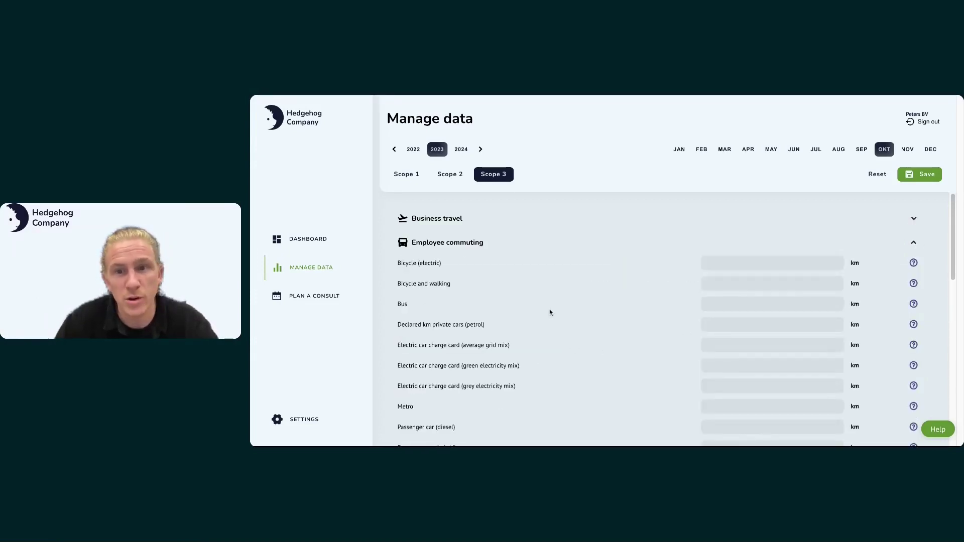
scroll(550, 312, down, 6)
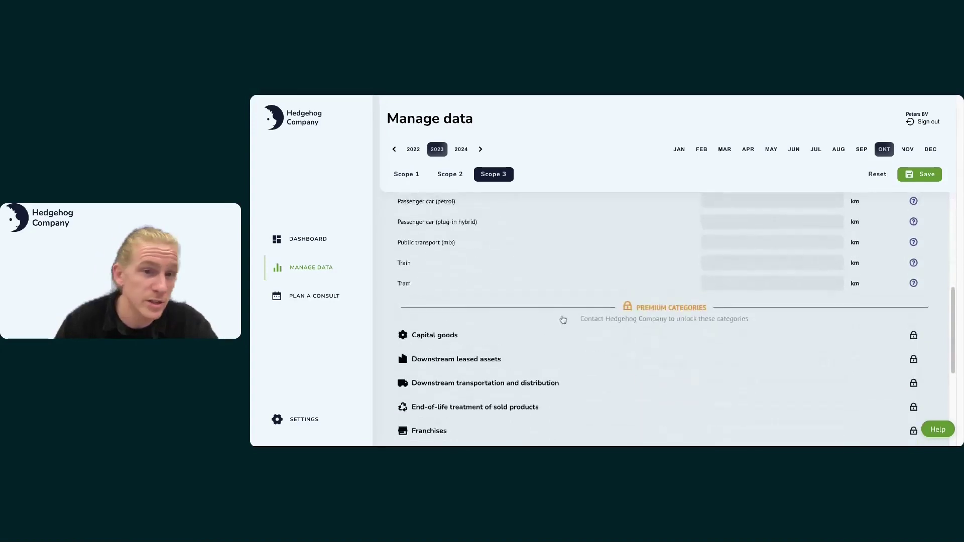
scroll(563, 320, up, 3)
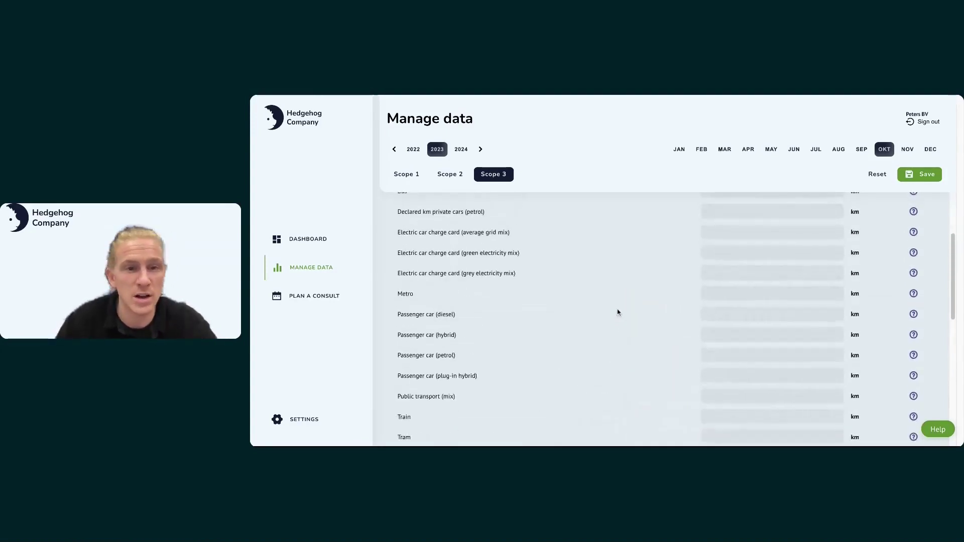
scroll(618, 313, up, 2)
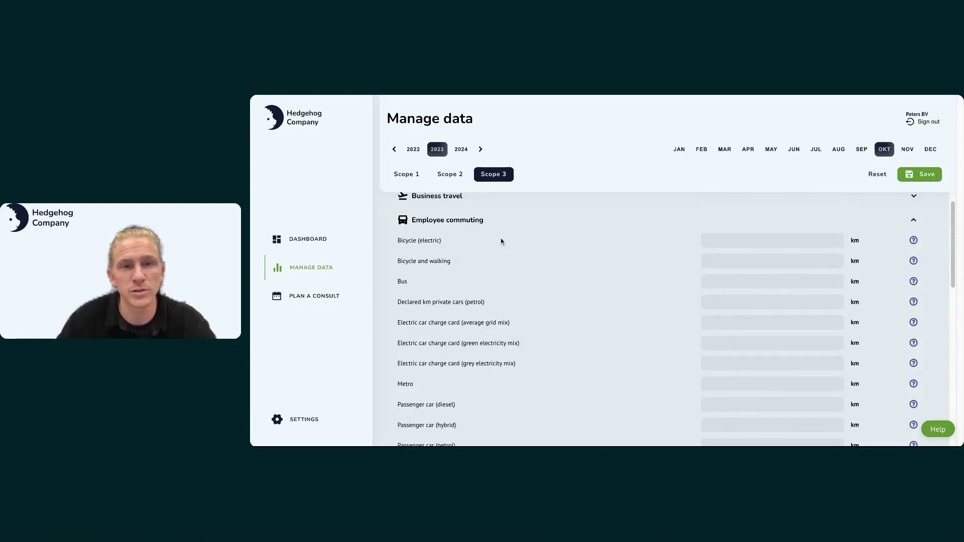
scroll(622, 308, up, 1)
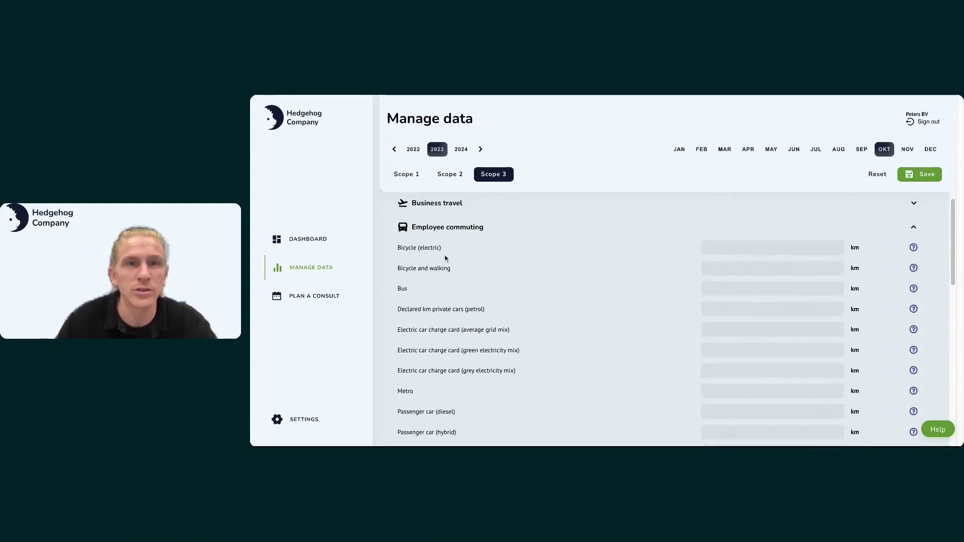
click(914, 230)
scroll(648, 357, up, 2)
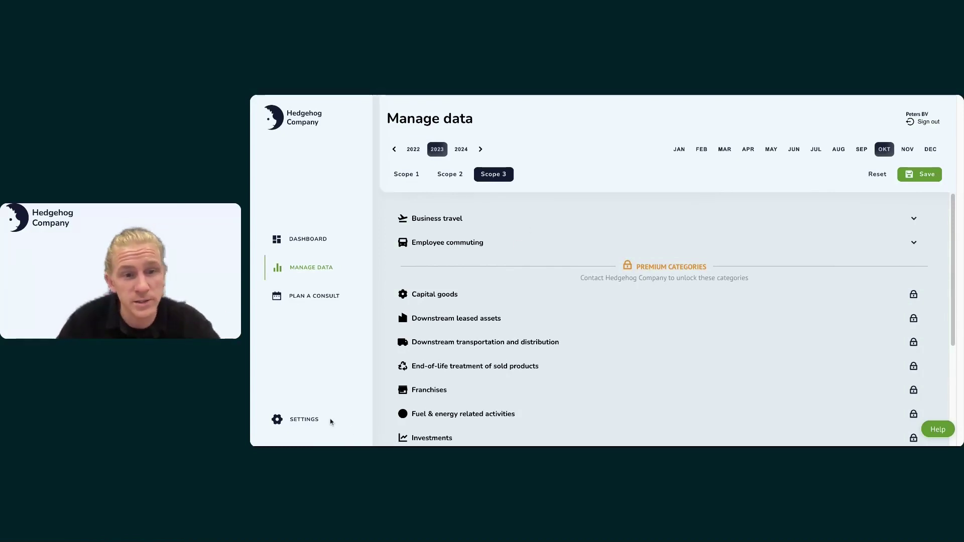
- Enable the Peters Inc database in the data management settings, in addition to the NL database
click(312, 421)
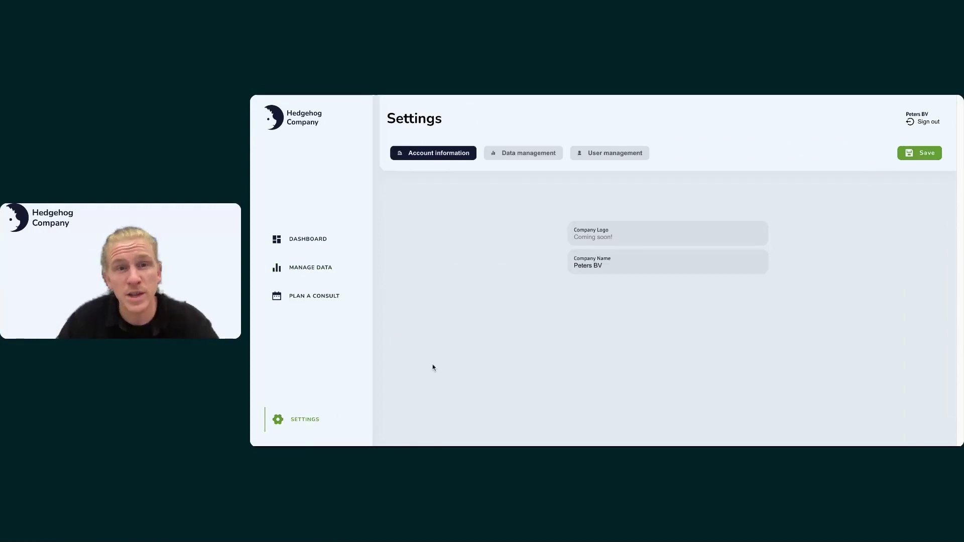
click(524, 159)
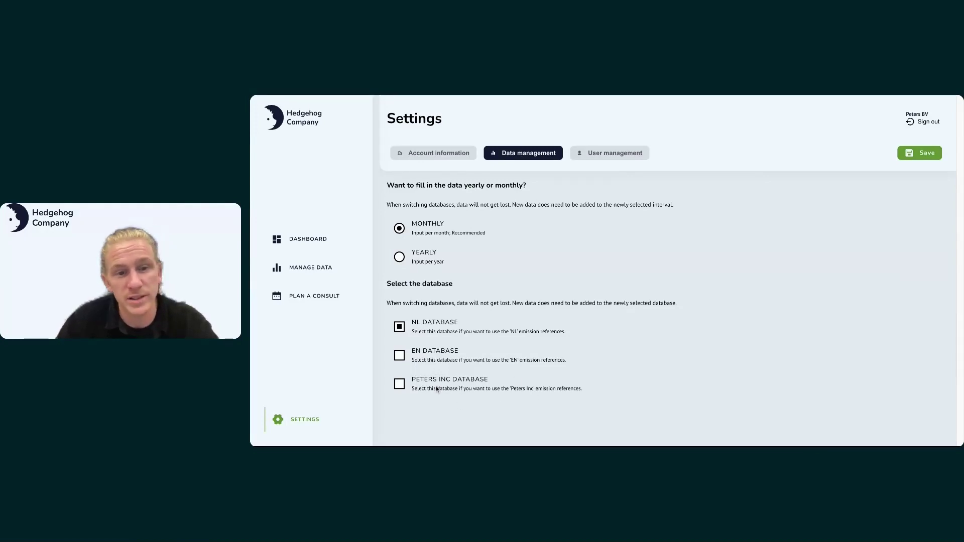
click(399, 384)
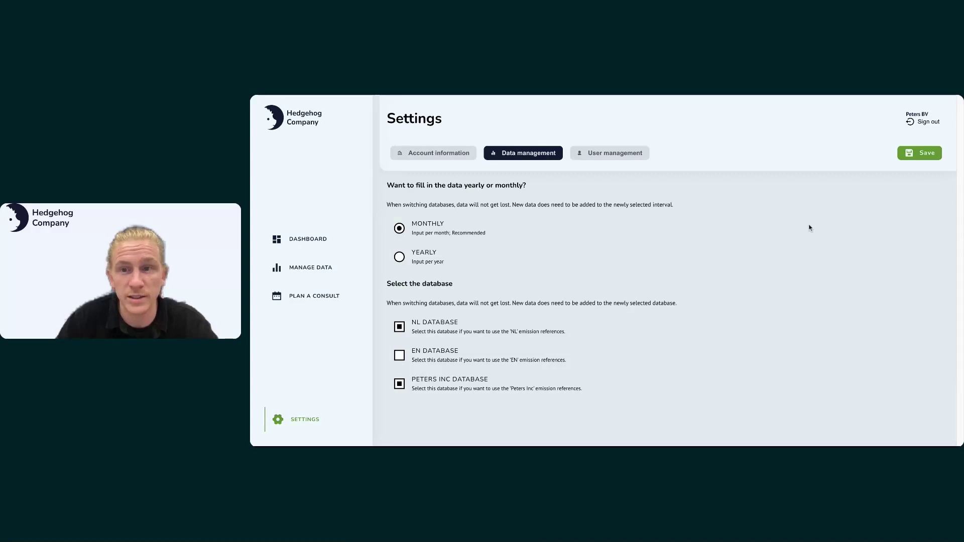
- Return to the Scope 3 data and expand Downstream transportation and distribution to view the Logistics to retail entry
click(308, 266)
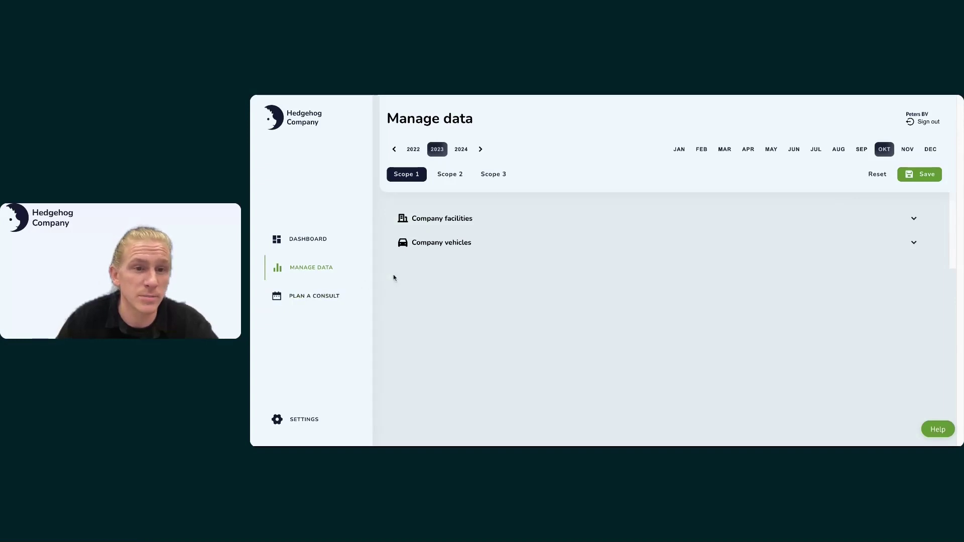
click(493, 175)
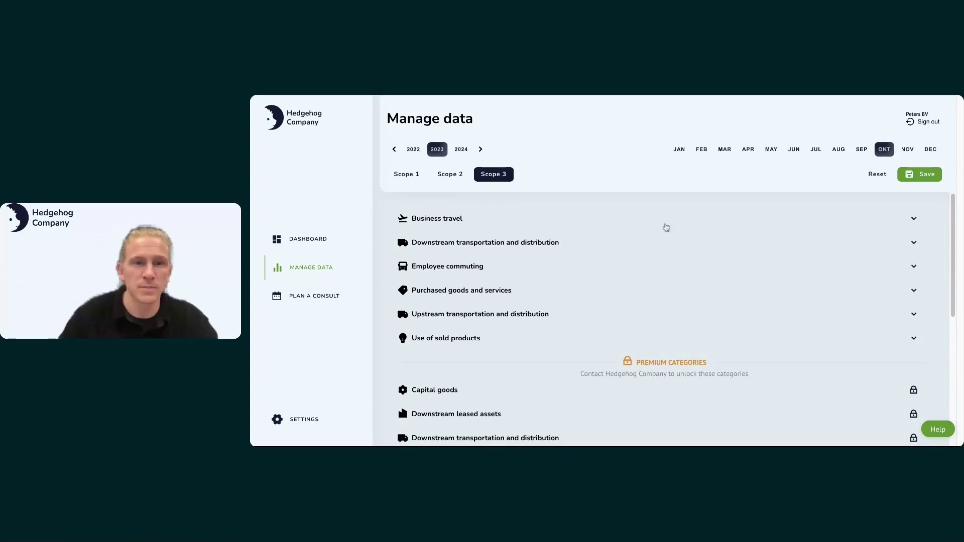
click(539, 245)
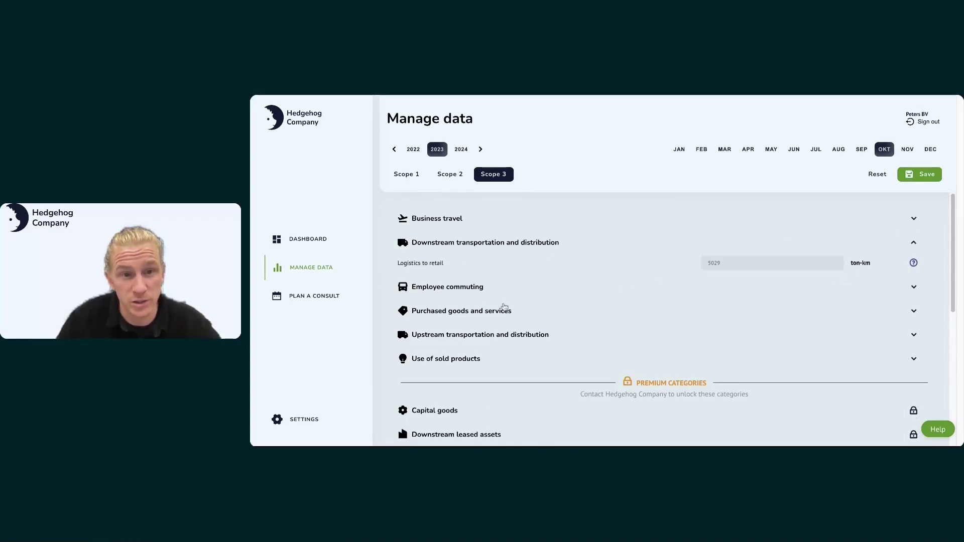
- Expand Purchased goods and services, examine the Hedgehog lamp production entry and show its help text
click(480, 311)
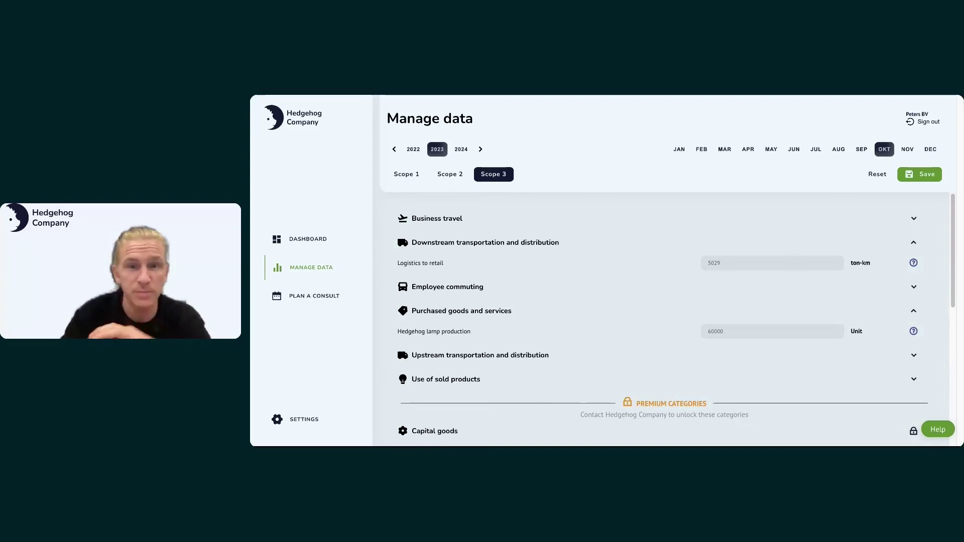
click(737, 326)
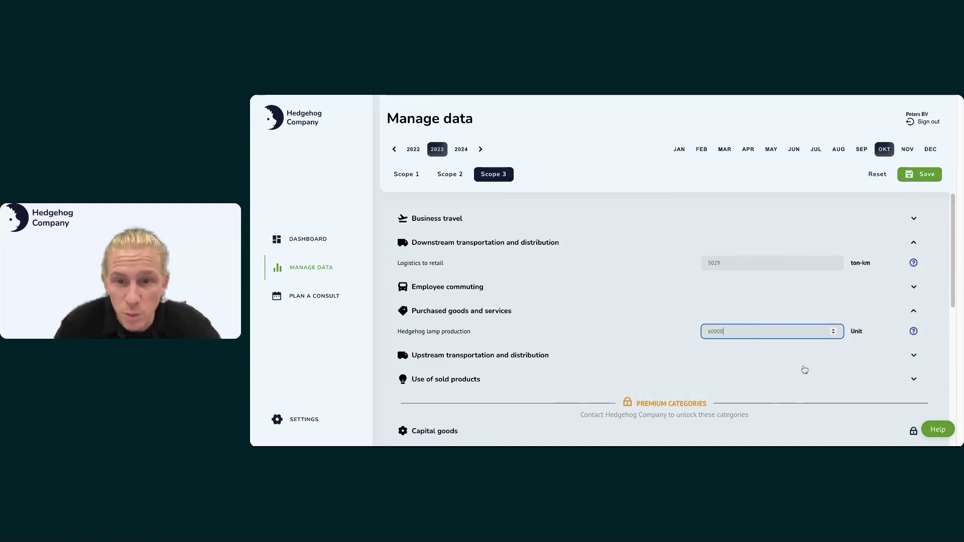
click(914, 335)
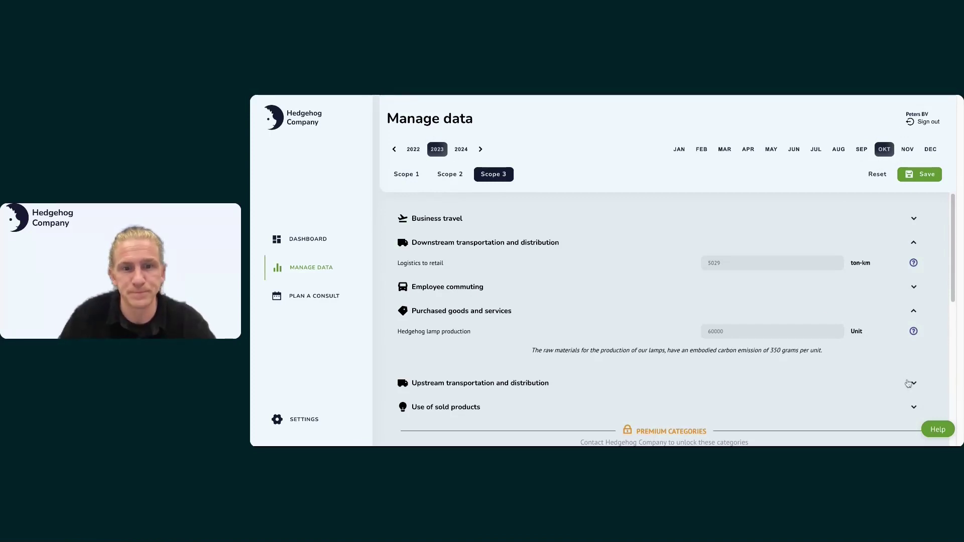
- Expand Upstream transportation and distribution and examine the Logistics of supplies entry
scroll(898, 380, down, 1)
click(913, 330)
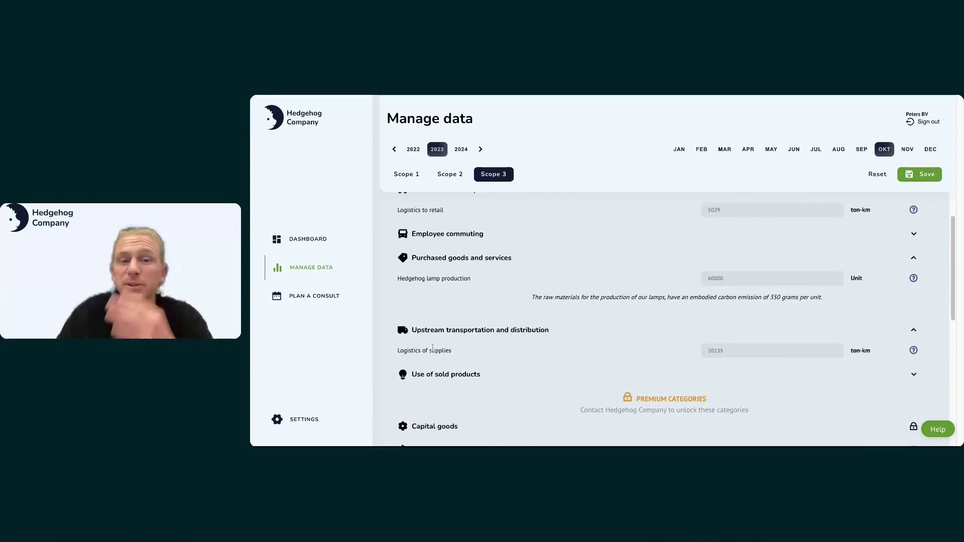
scroll(484, 299, up, 1)
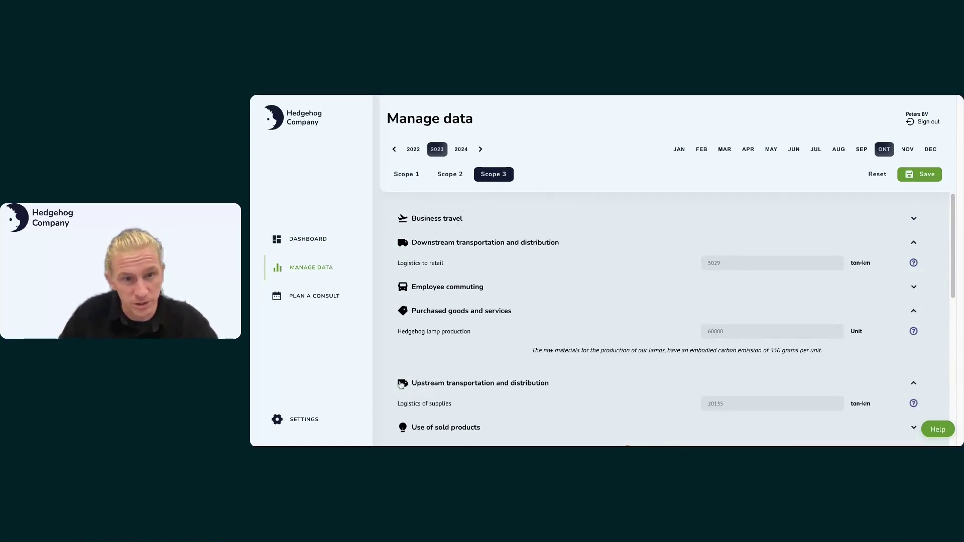
scroll(525, 407, down, 1)
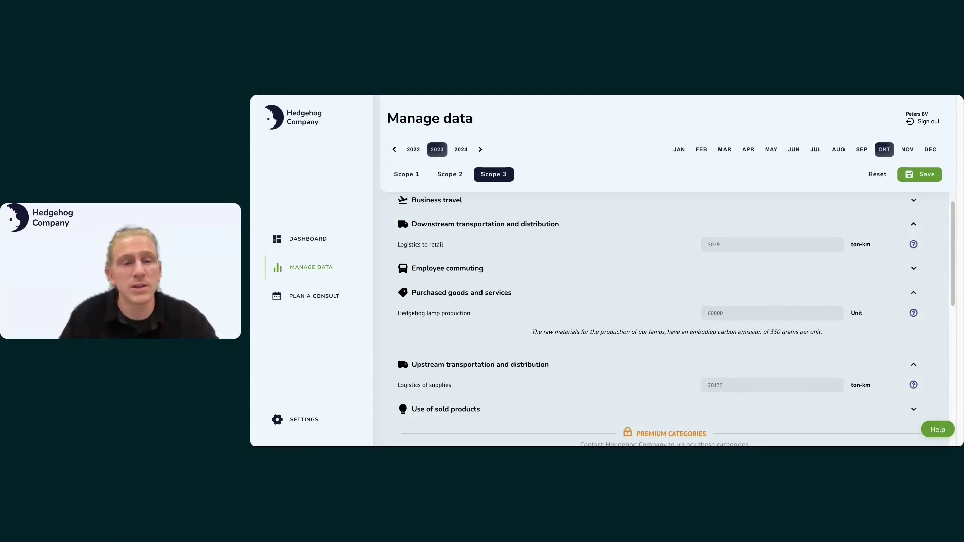
- Expand Use of sold products and examine the Hedgehog lamp electricity consumption entry
click(454, 420)
scroll(646, 411, down, 4)
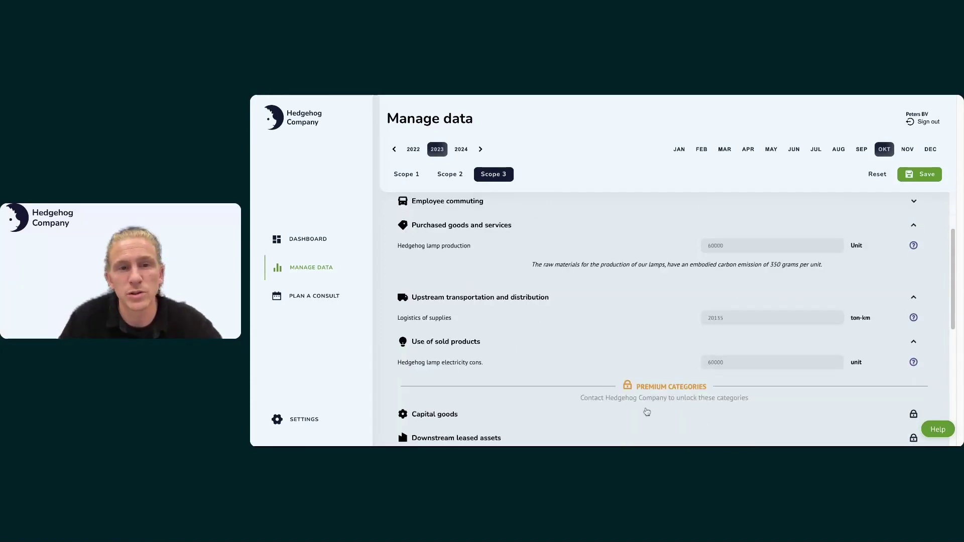
scroll(646, 411, down, 1)
scroll(646, 411, up, 3)
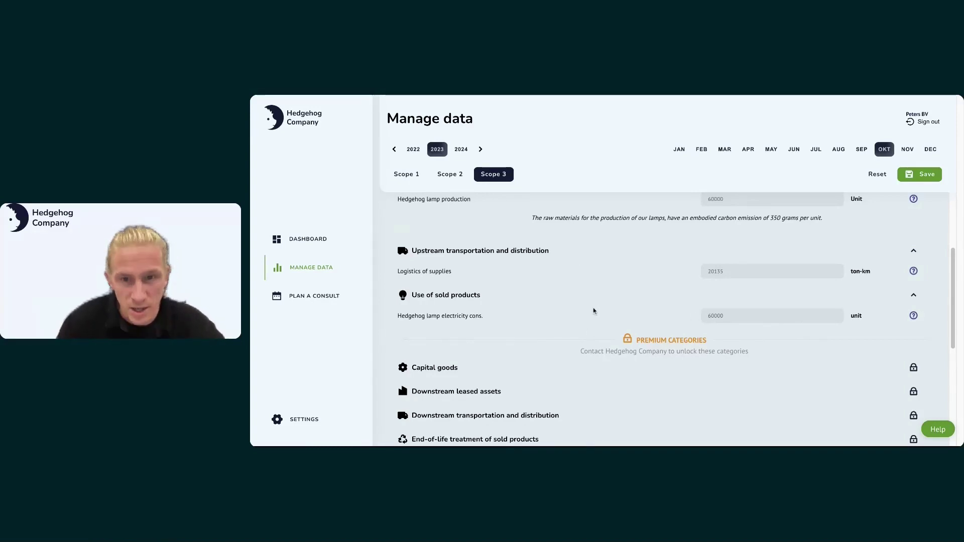
- Collapse all expanded Scope 3 categories, from Use of sold products up to Downstream transportation and distribution
click(469, 300)
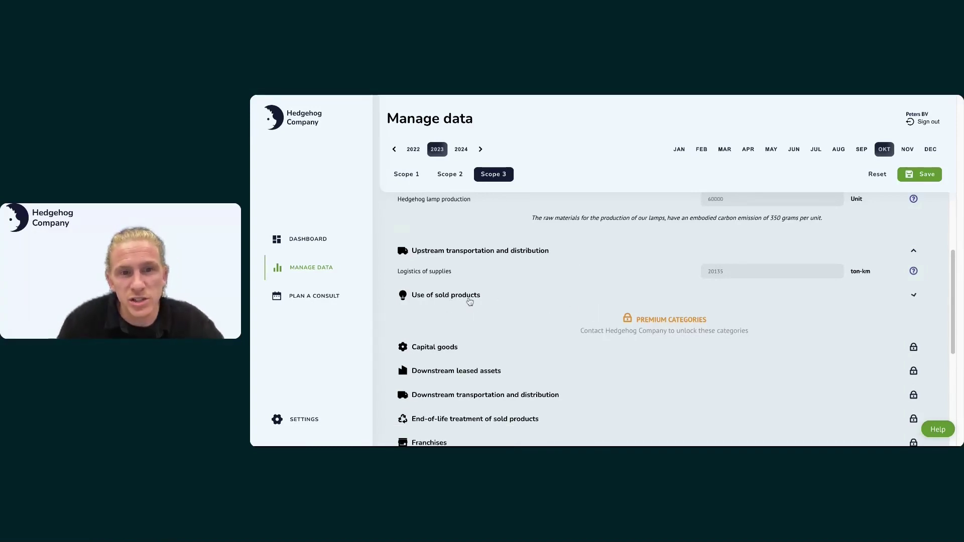
click(511, 254)
scroll(501, 301, up, 3)
click(463, 315)
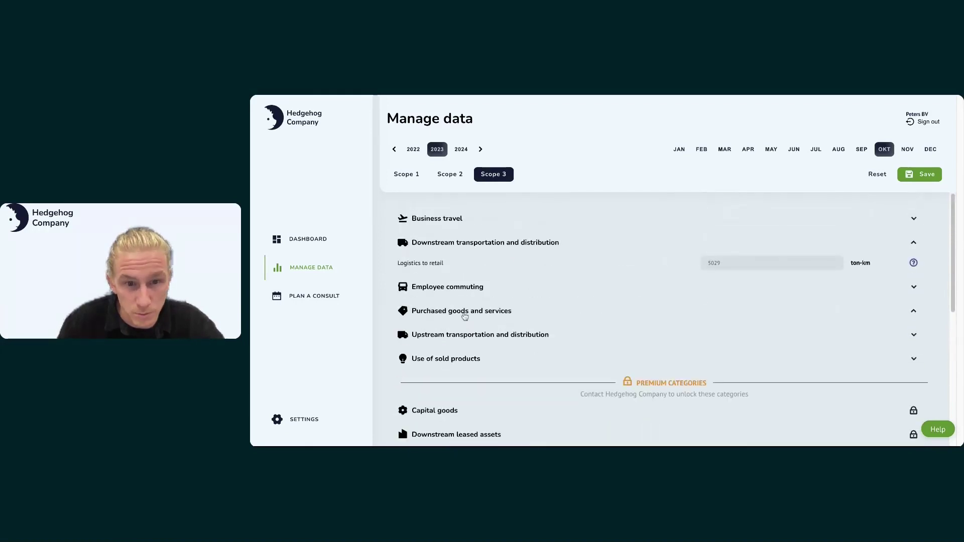
click(469, 243)
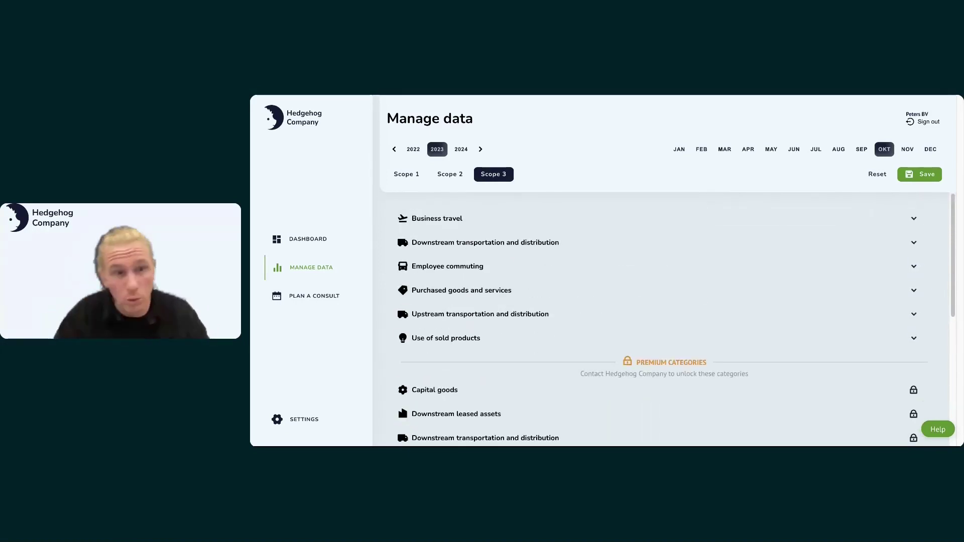
- Open the dashboard overview to view the emission impact for October 2023
click(310, 241)
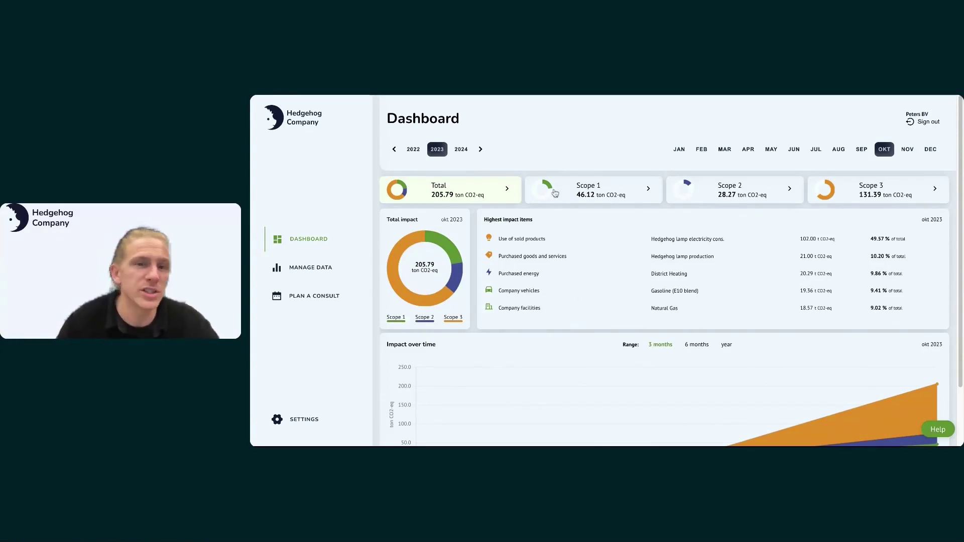
- Compare the dashboard's emission impact for 2022 and 2024, and return the overview to 2023
scroll(661, 278, down, 1)
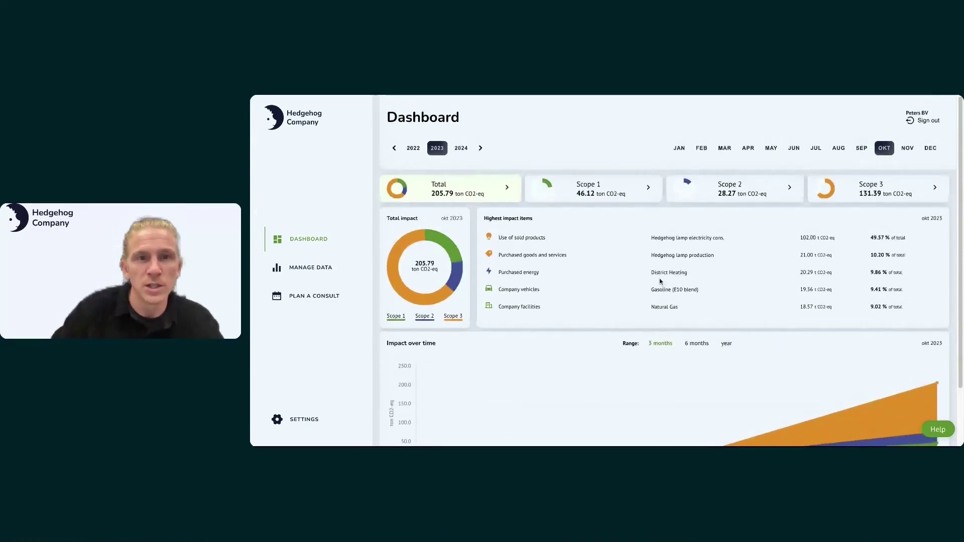
key(super+minus)
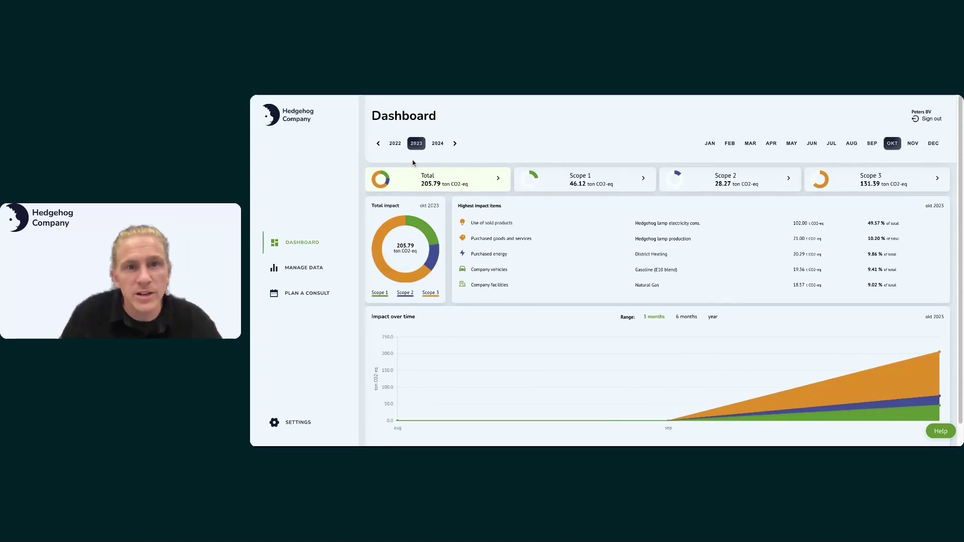
click(395, 144)
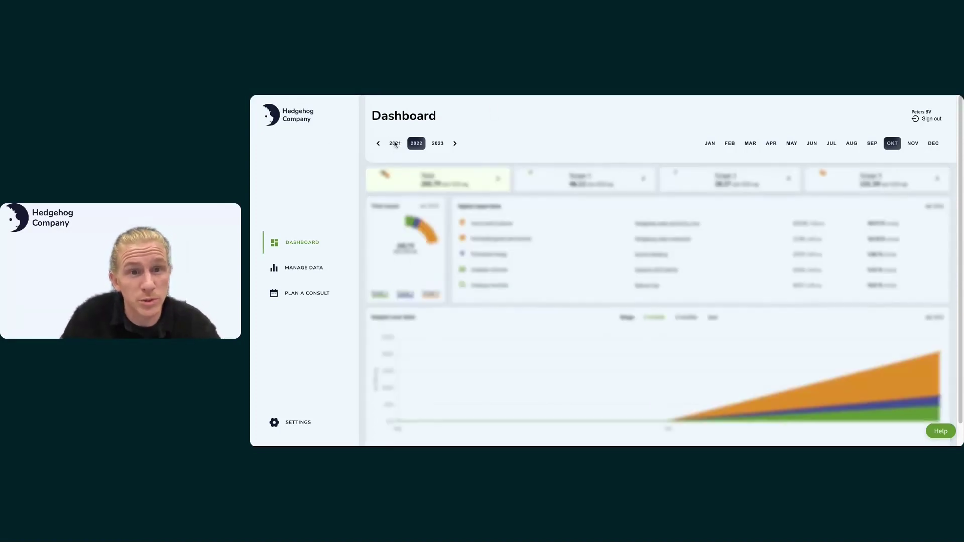
click(437, 144)
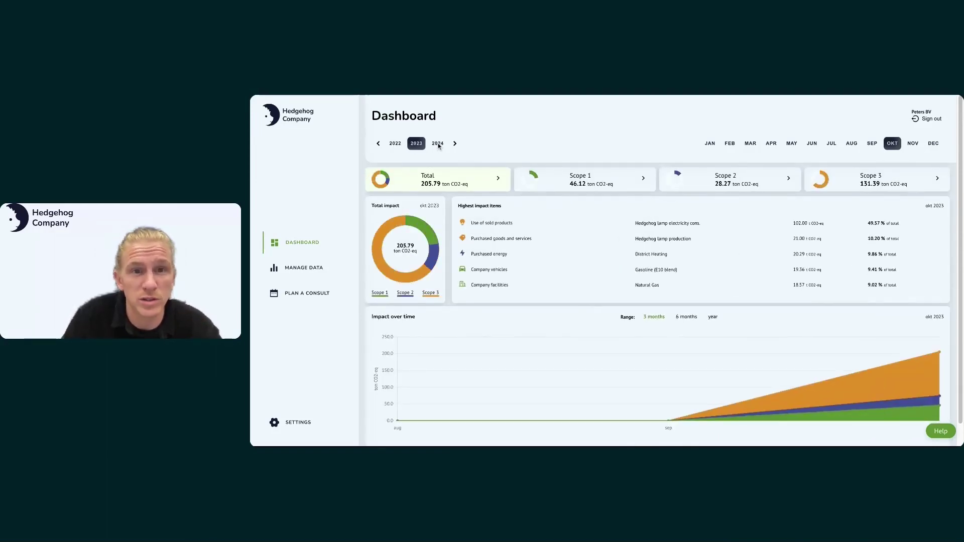
click(438, 144)
click(395, 144)
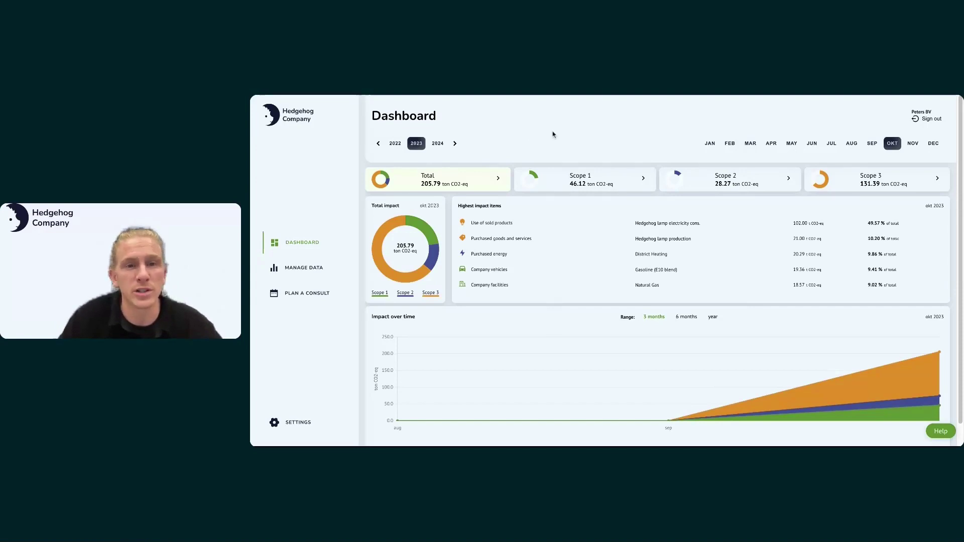
- Open the Scope 1 view for October 2023 and examine its share of the total impact
click(595, 182)
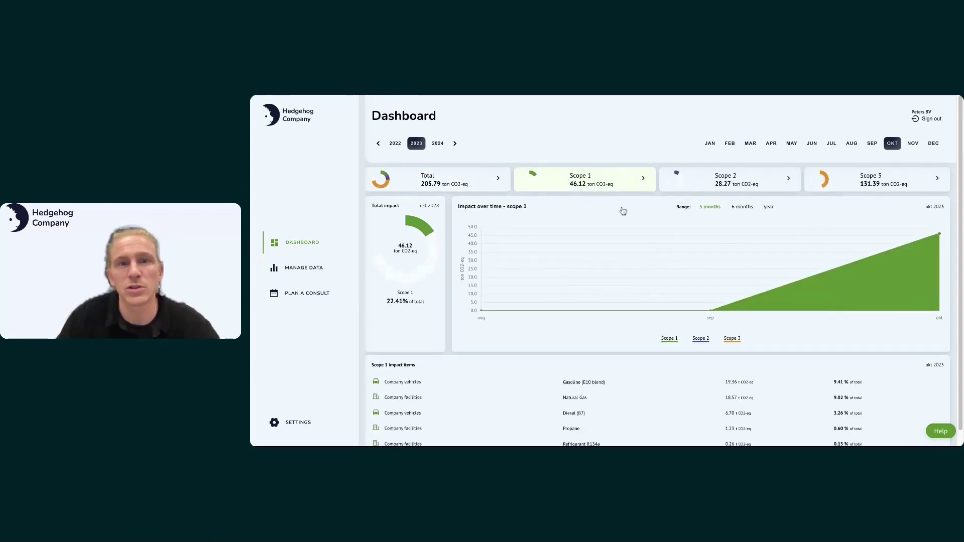
scroll(457, 251, down, 1)
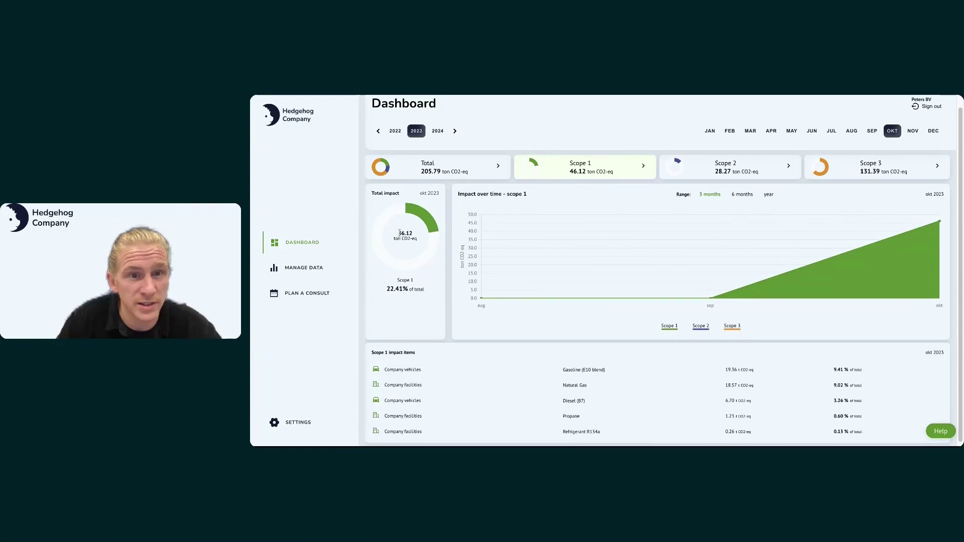
triple_click(387, 286)
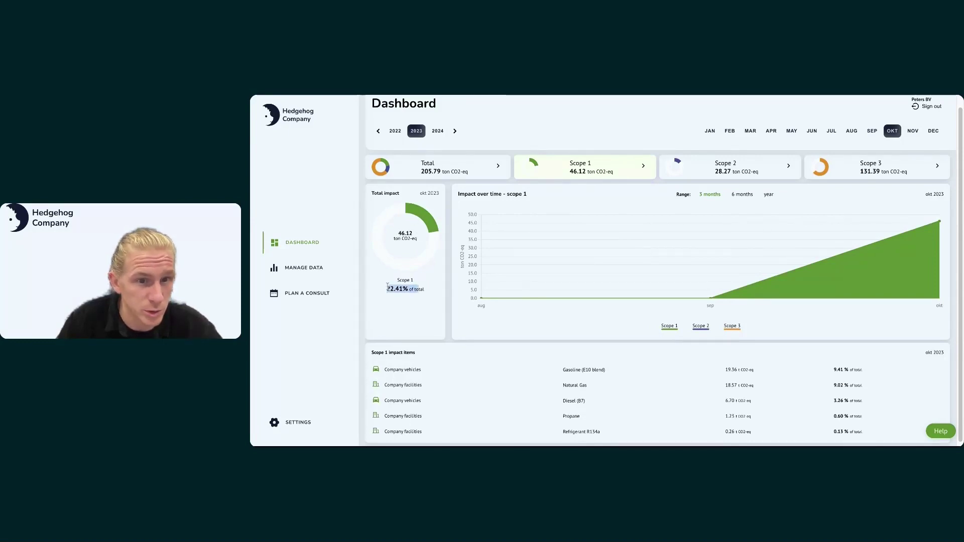
click(415, 334)
- Examine the Scope 1 impact items, reading the Gasoline (E10 blend) entry and the emissions and share of Natural Gas
scroll(477, 375, down, 1)
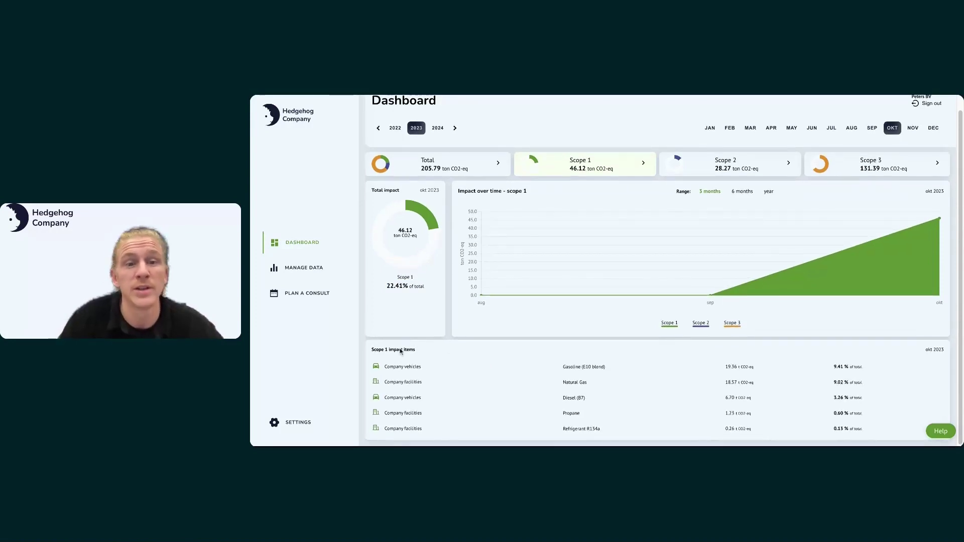
triple_click(376, 349)
click(444, 348)
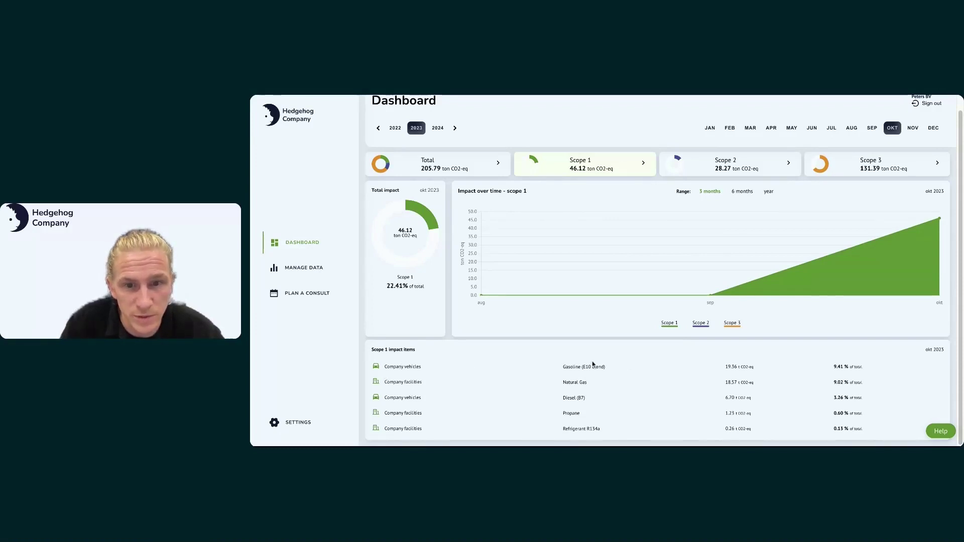
drag(566, 367, 591, 367)
click(647, 373)
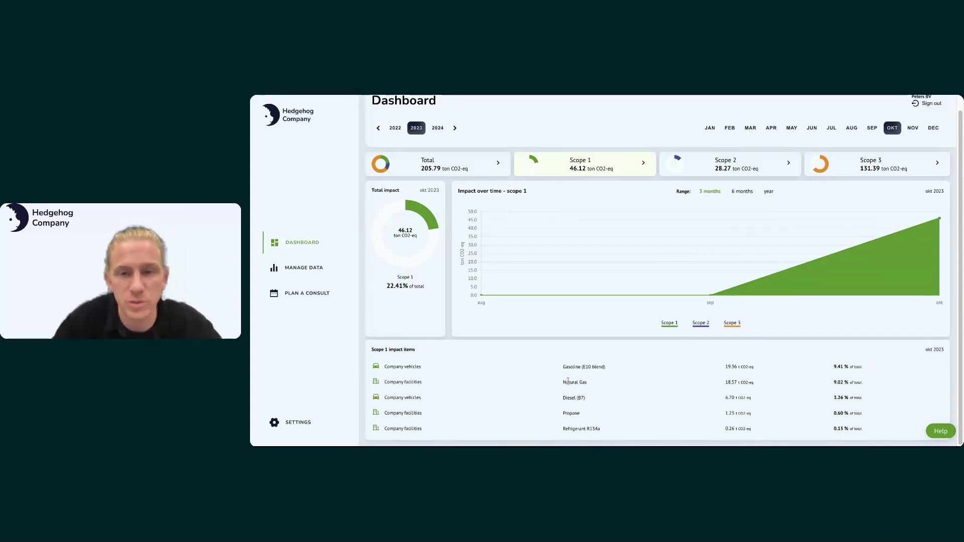
double_click(727, 382)
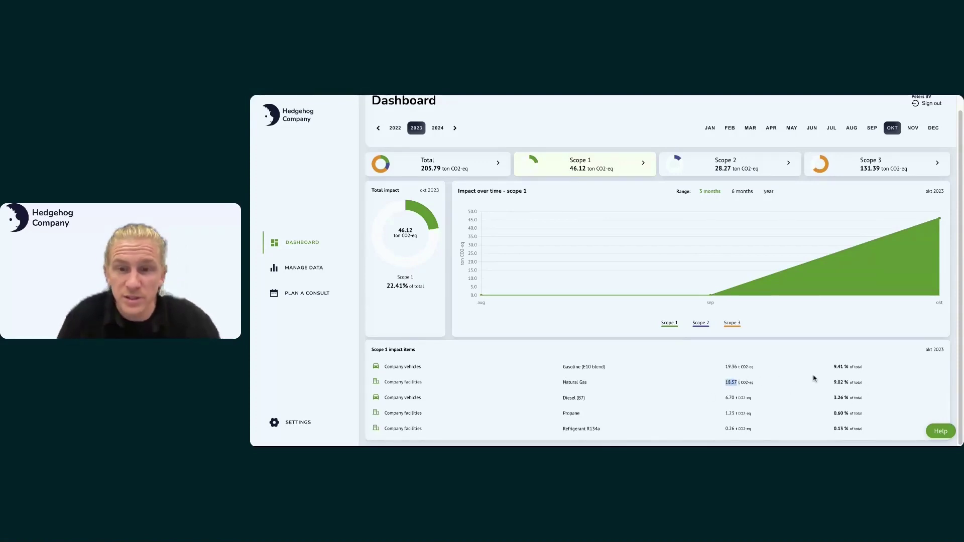
click(834, 380)
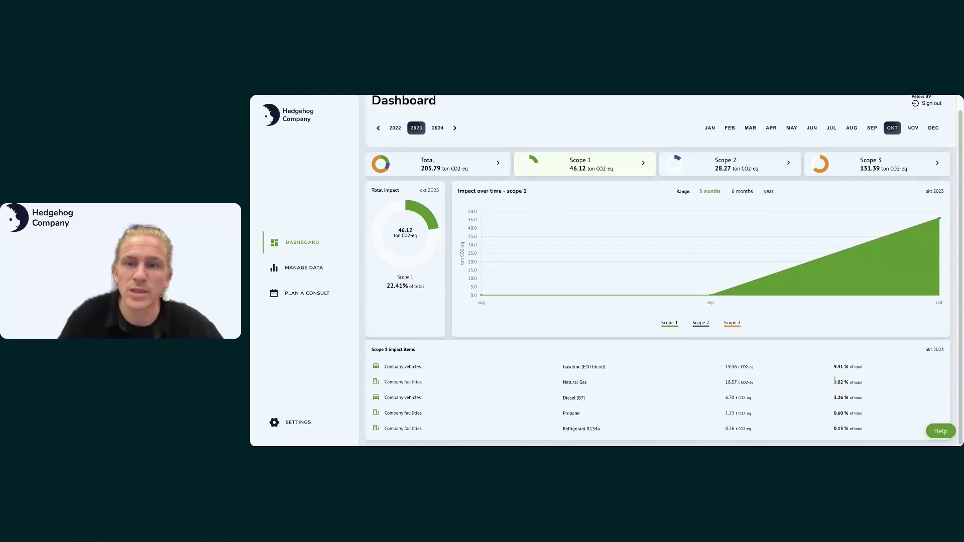
- View the Scope 2 impact and the Scope 3 impact, including the full list of Scope 3 impact items
click(742, 167)
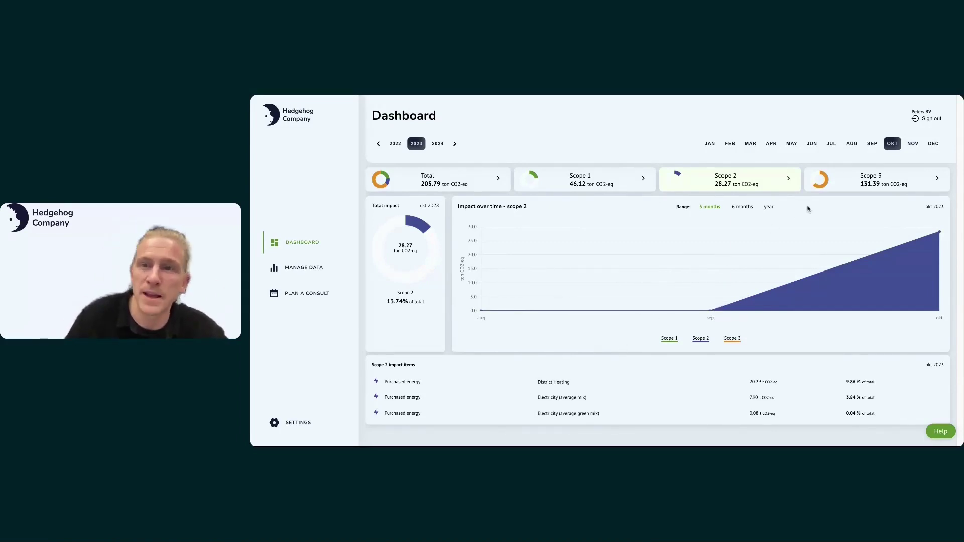
click(862, 184)
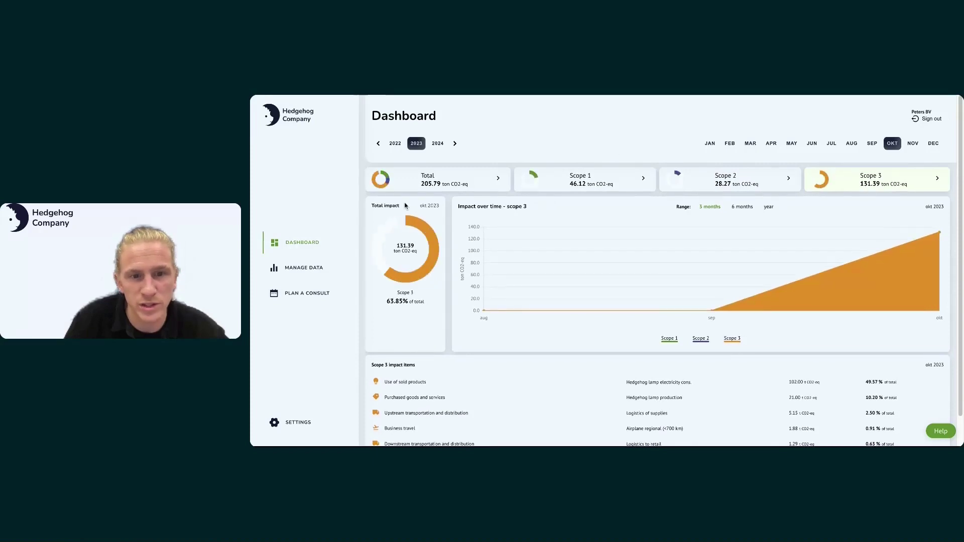
scroll(465, 379, down, 1)
scroll(539, 437, down, 1)
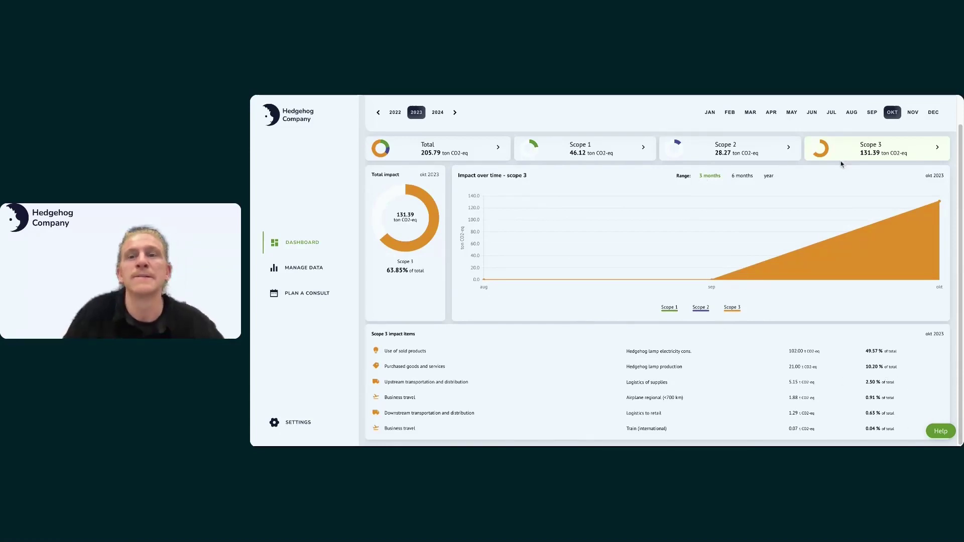
- Return to the Total view and examine the highest impact items from Use of sold products to Company facilities
click(435, 152)
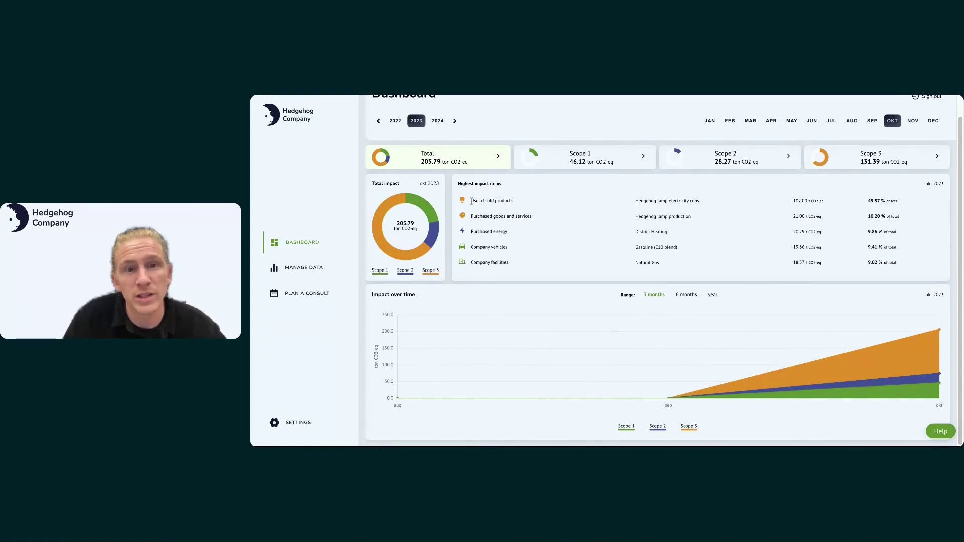
drag(472, 201, 546, 258)
click(547, 258)
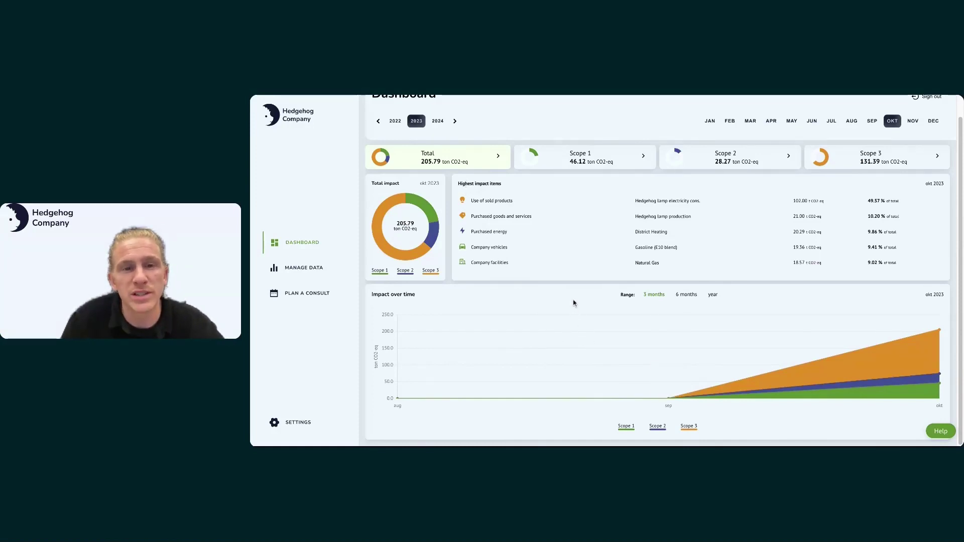
scroll(527, 248, up, 1)
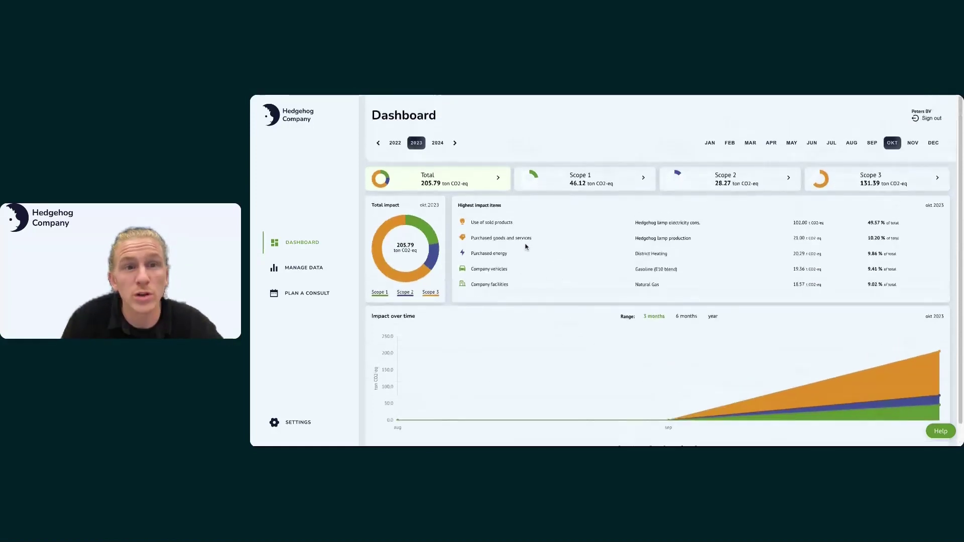